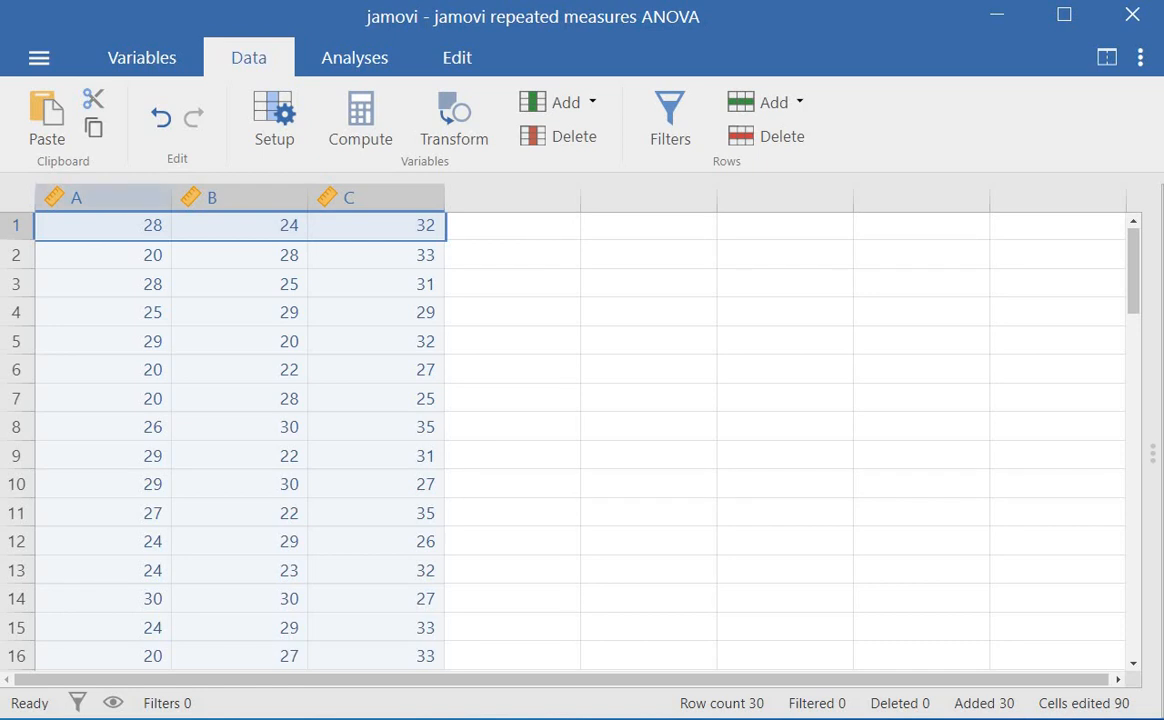
Examine the 30 rows of scores in columns A, B and C of the dataset
scroll(580, 440, "down", 6)
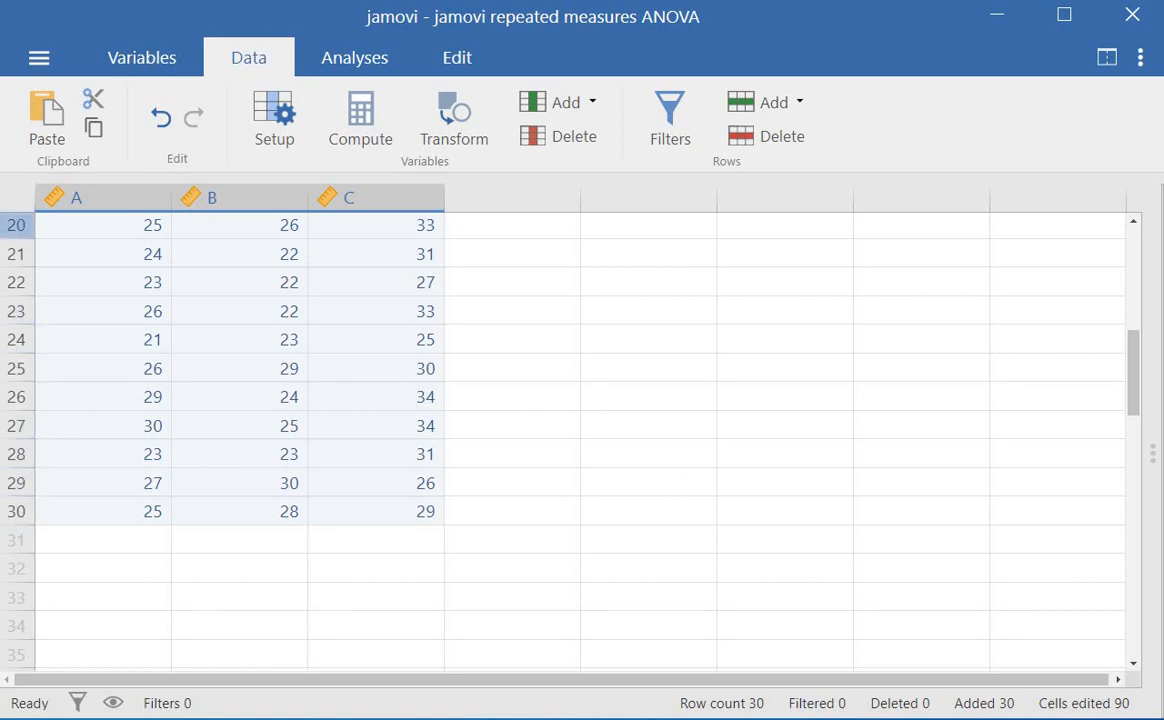
scroll(580, 440, "up", 6)
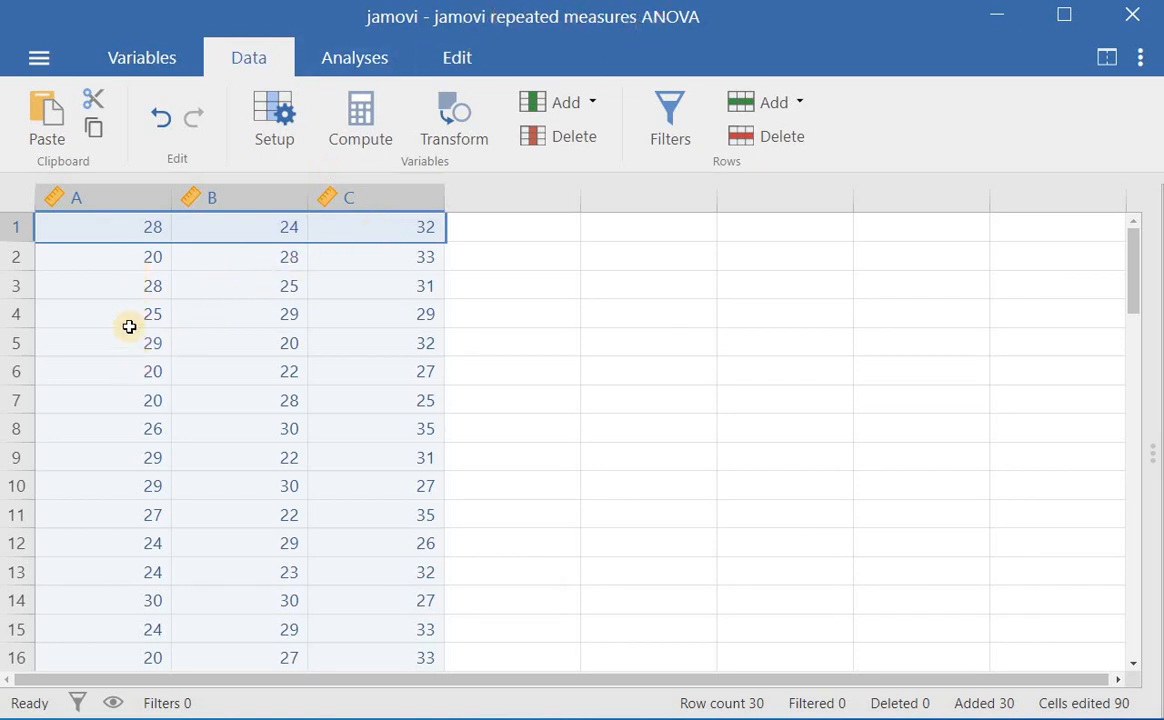
left_click(104, 196)
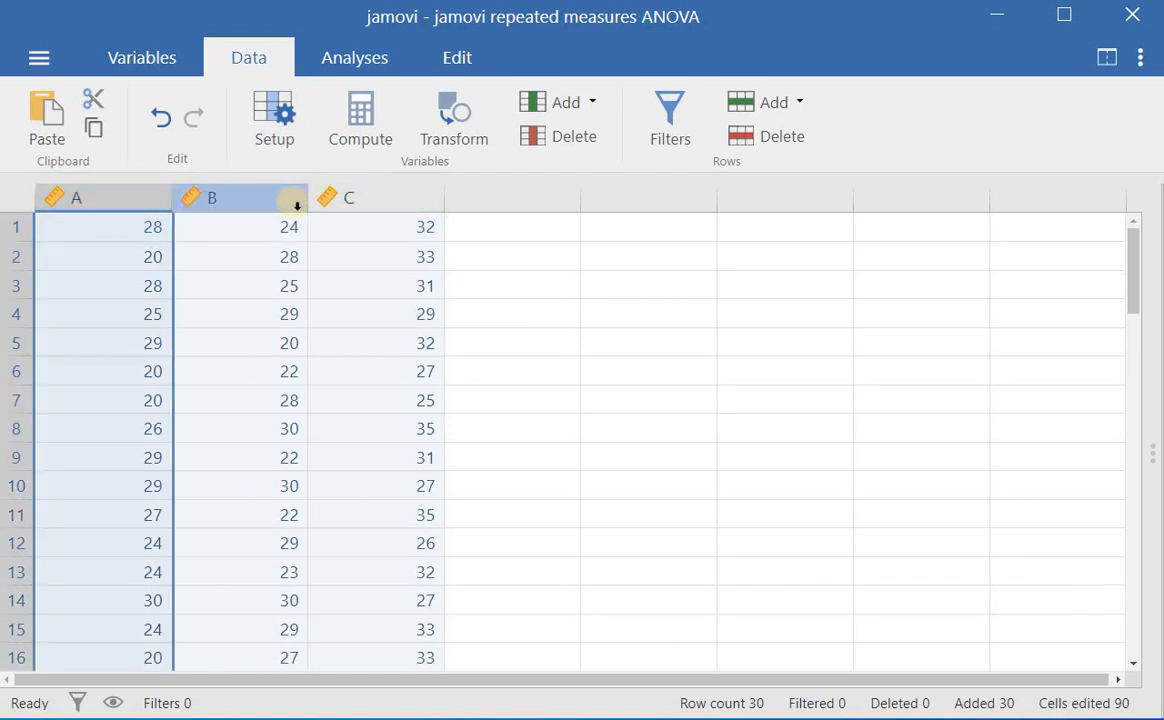
left_click(292, 198)
left_click(367, 197)
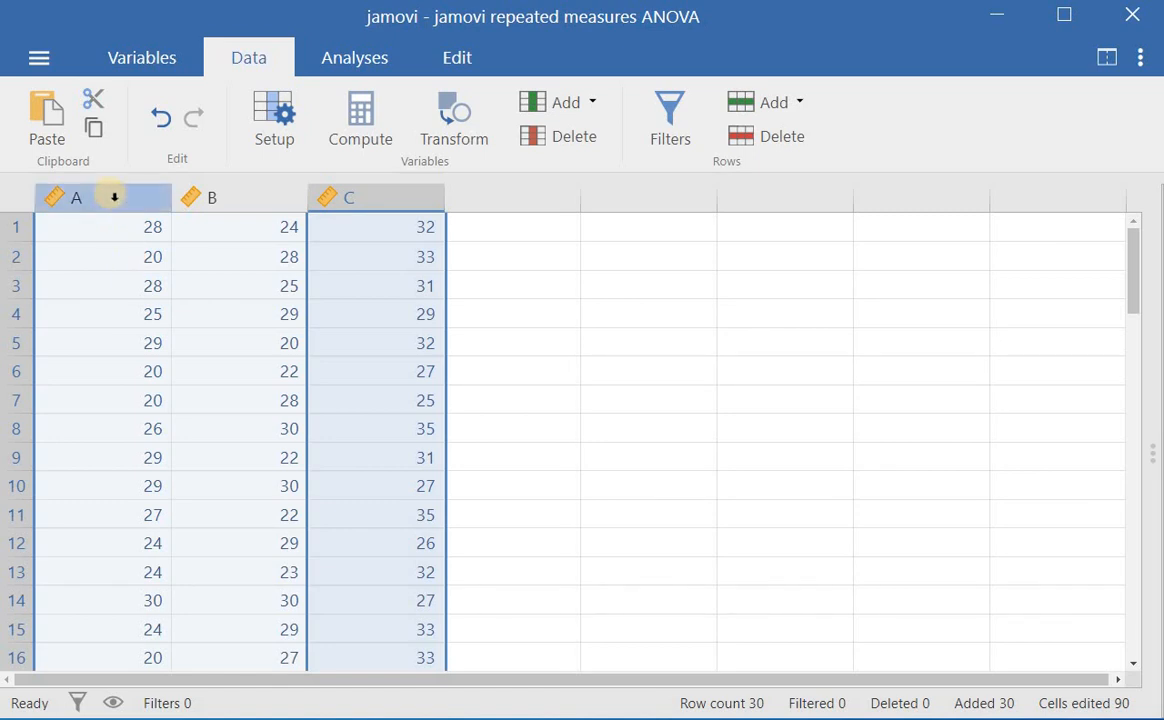
left_click(114, 197)
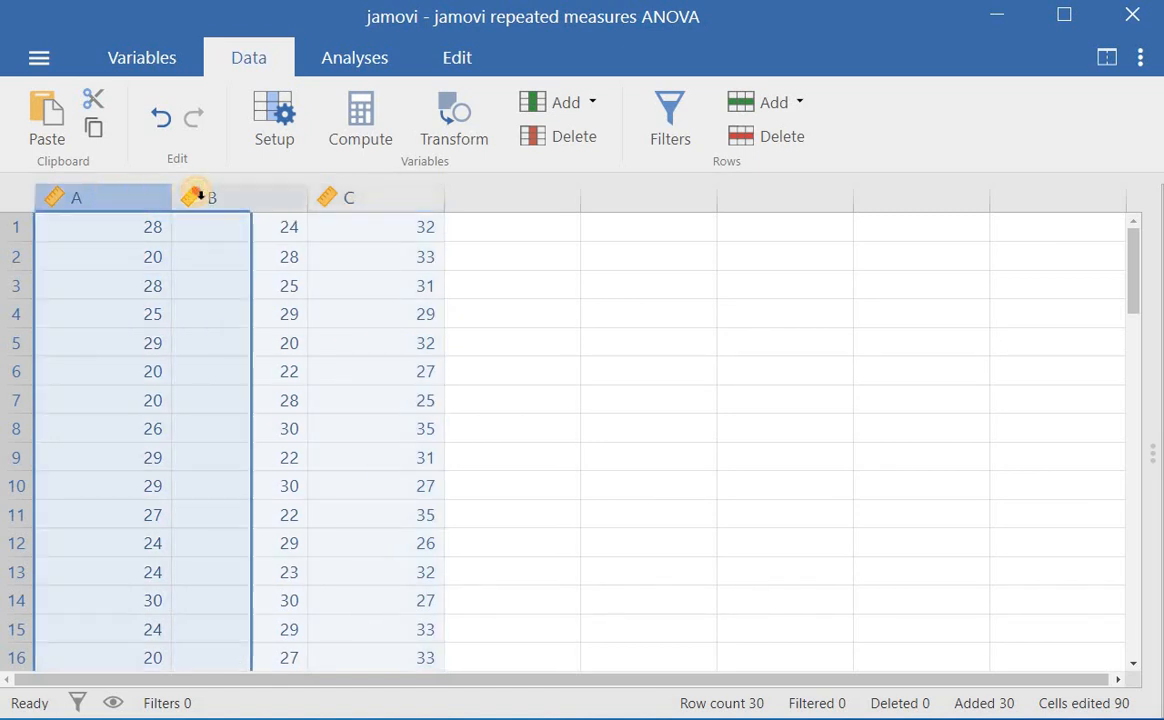
left_click(200, 196, "shift")
left_click(373, 204, "shift")
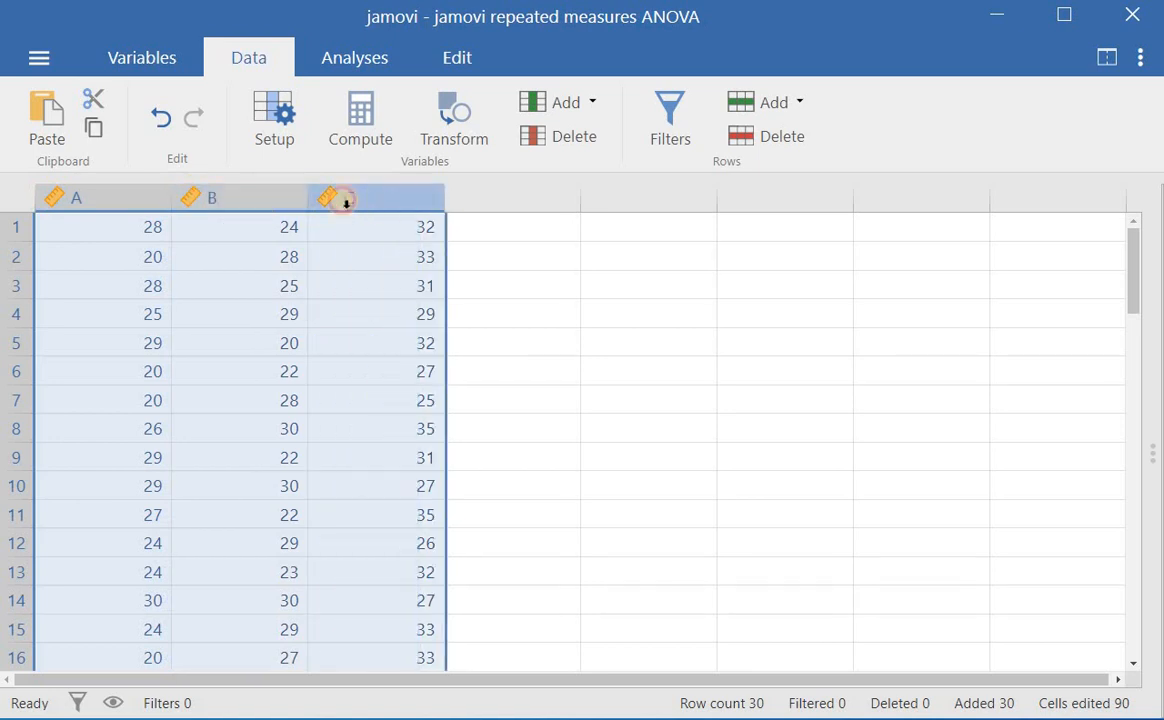
left_click(104, 192)
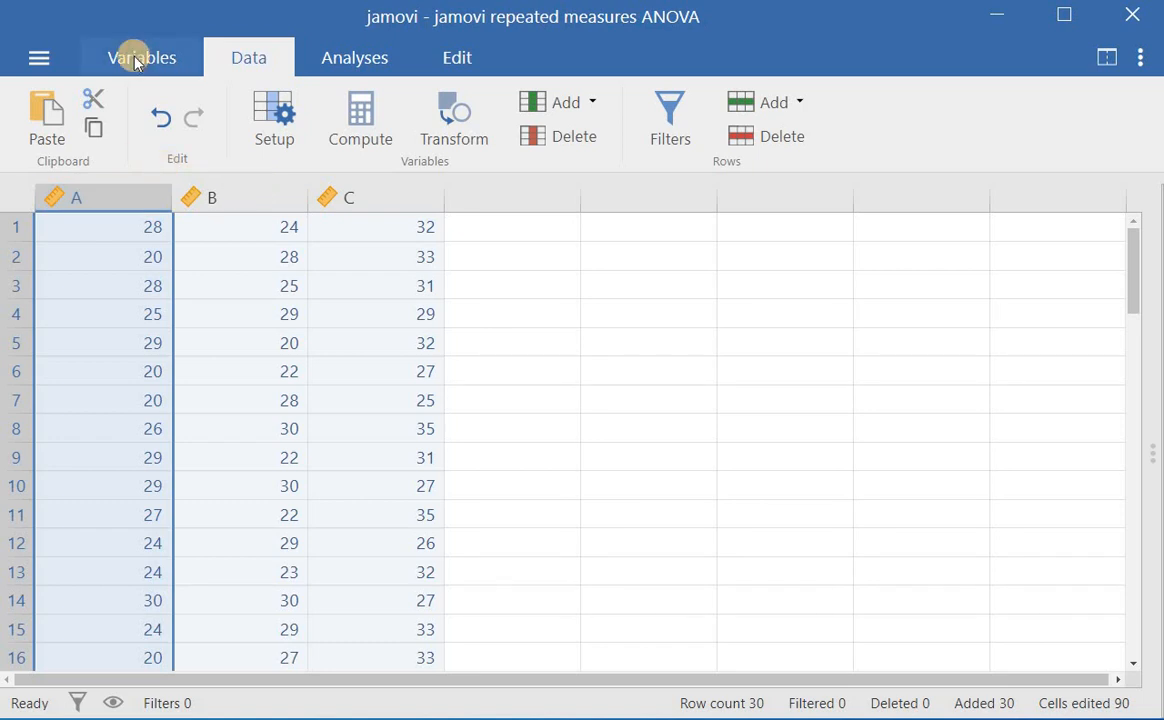
Start a parametric Repeated Measures ANOVA and look through its available settings
left_click(370, 62)
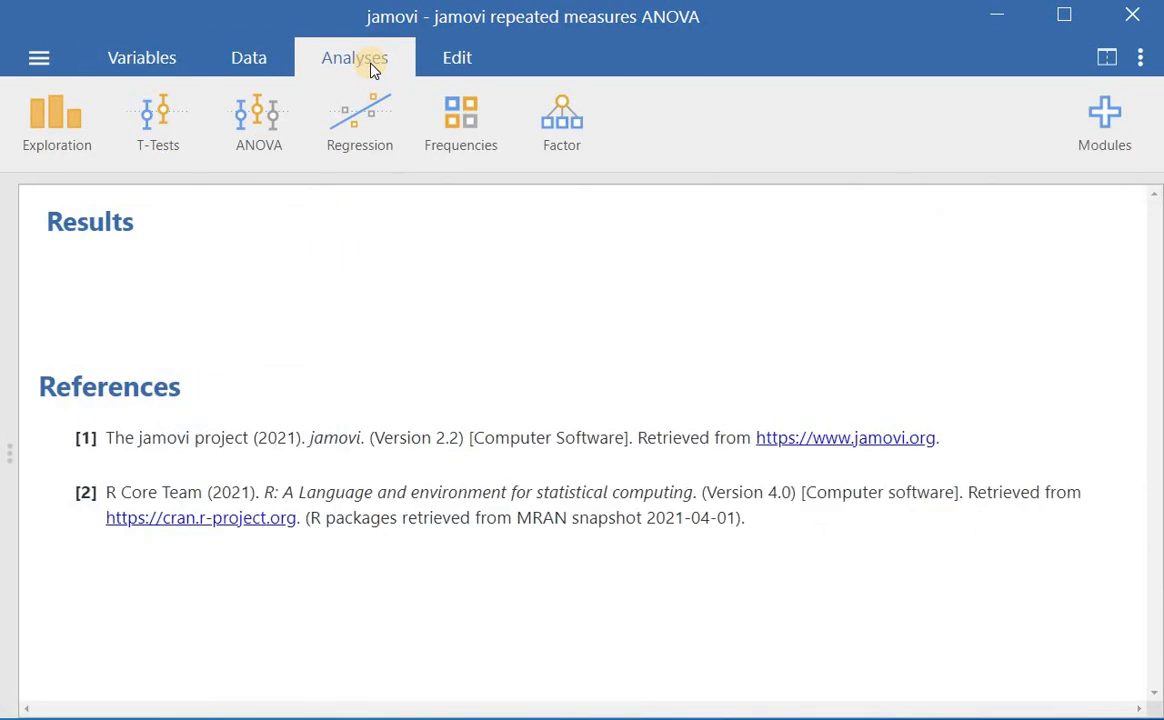
left_click(250, 150)
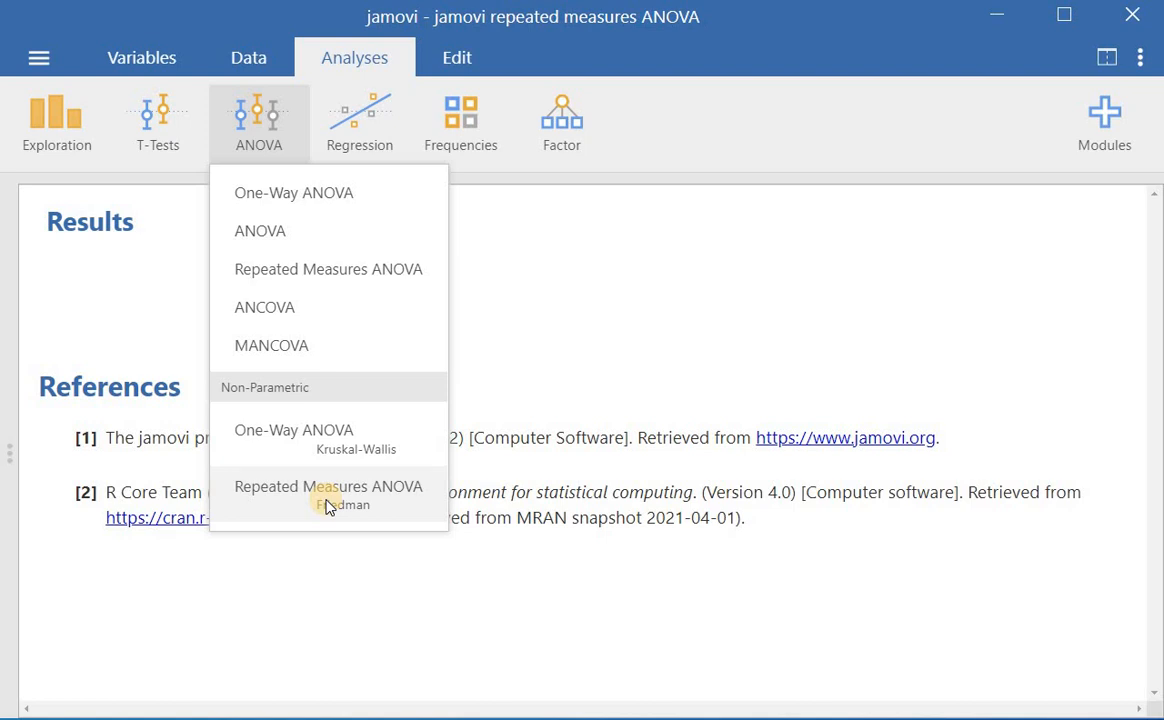
left_click(309, 276)
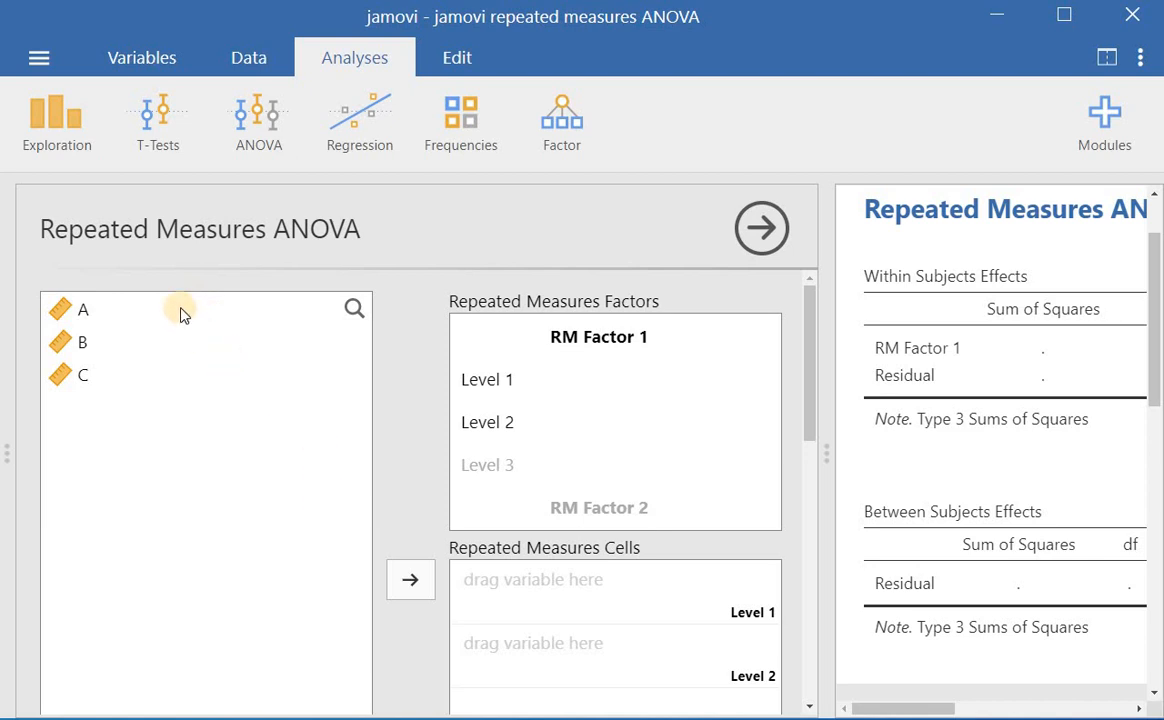
scroll(183, 314, "down", 5)
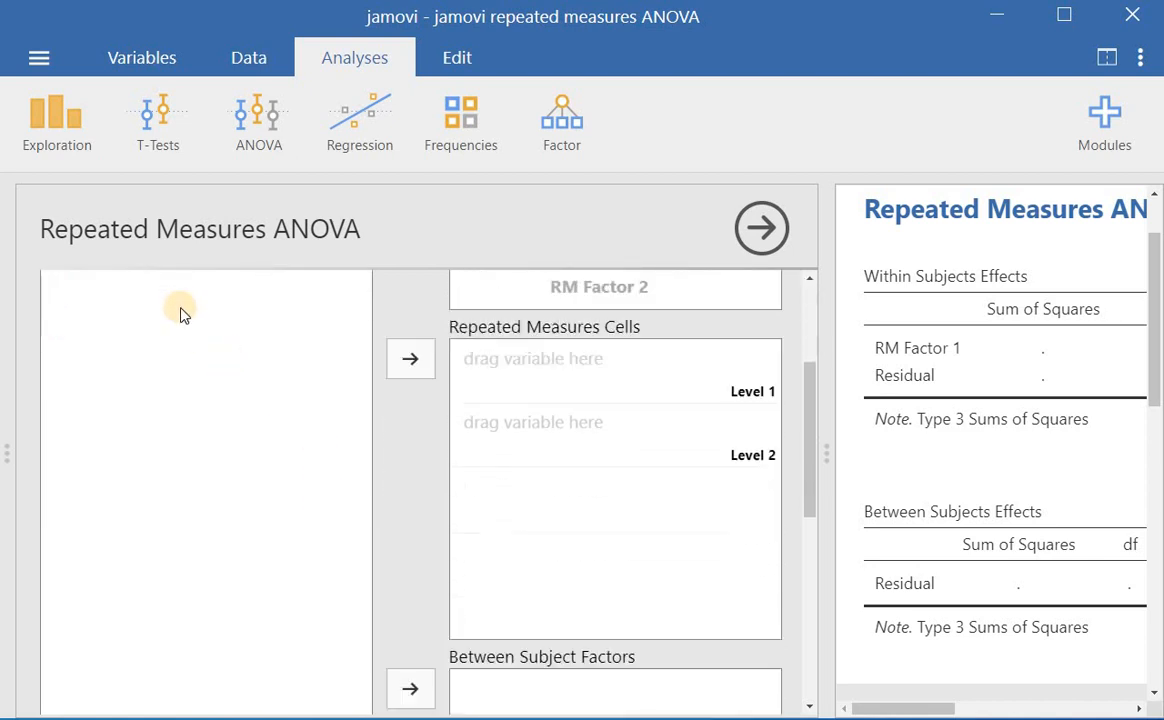
scroll(183, 314, "down", 8)
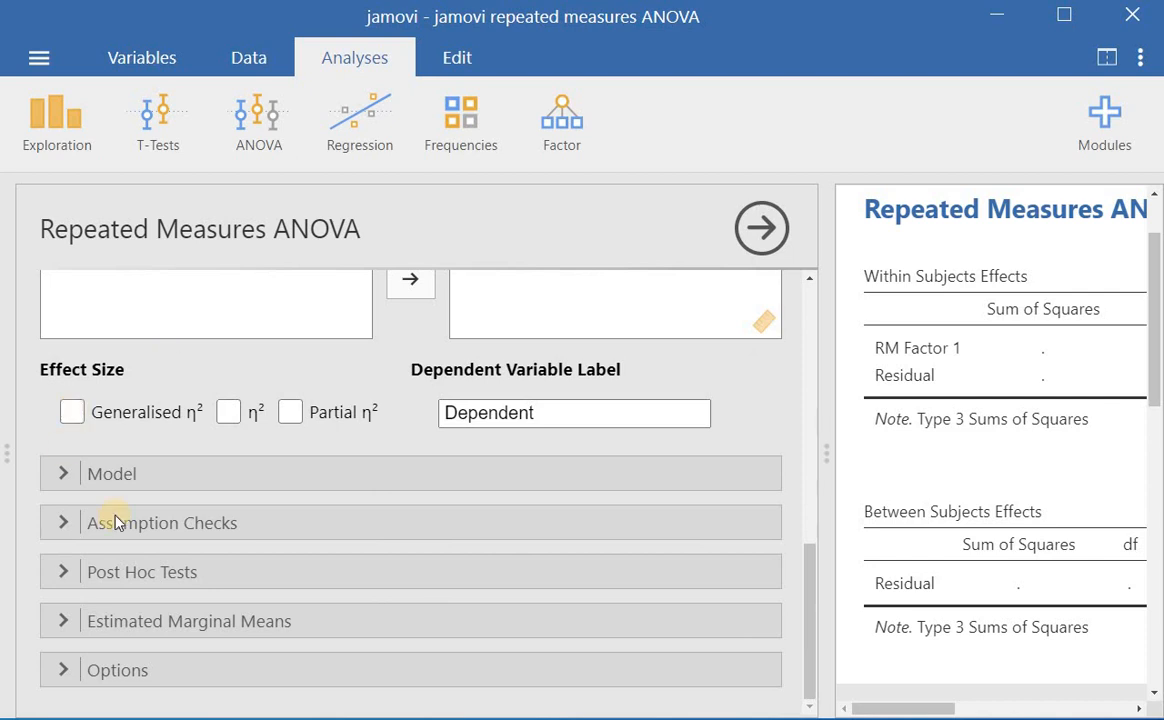
scroll(229, 495, "up", 13)
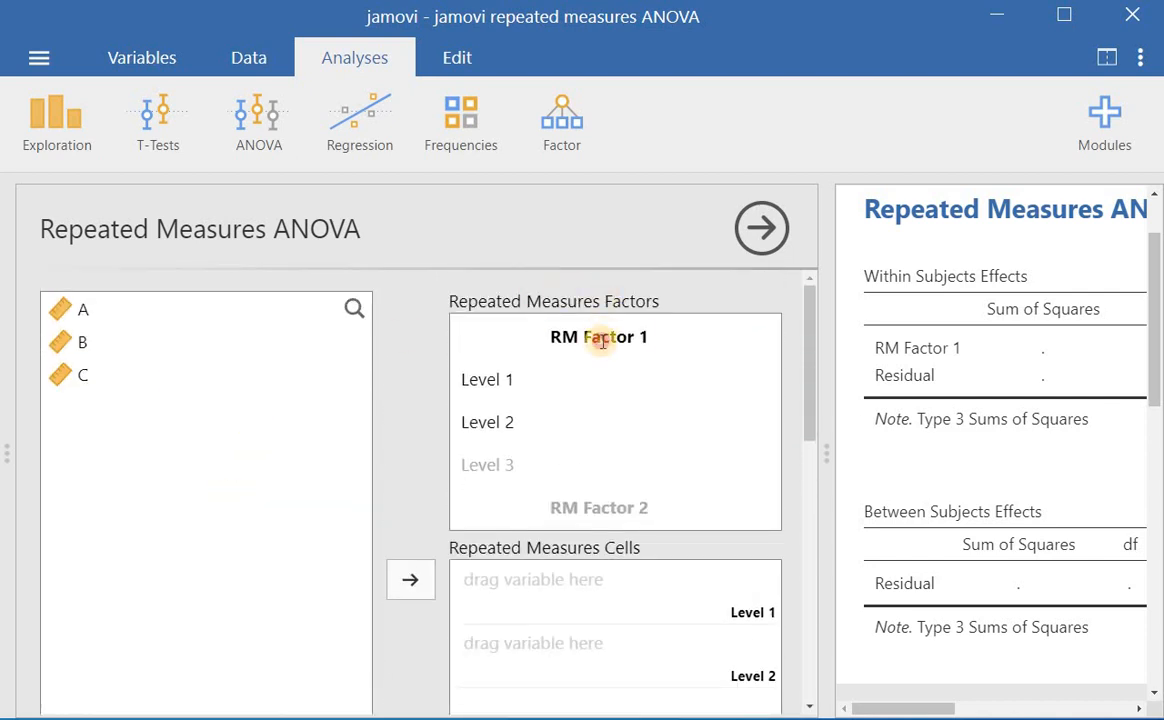
Name the first repeated measures factor Ujian and define its three levels as First, Second and Third
left_click(602, 338)
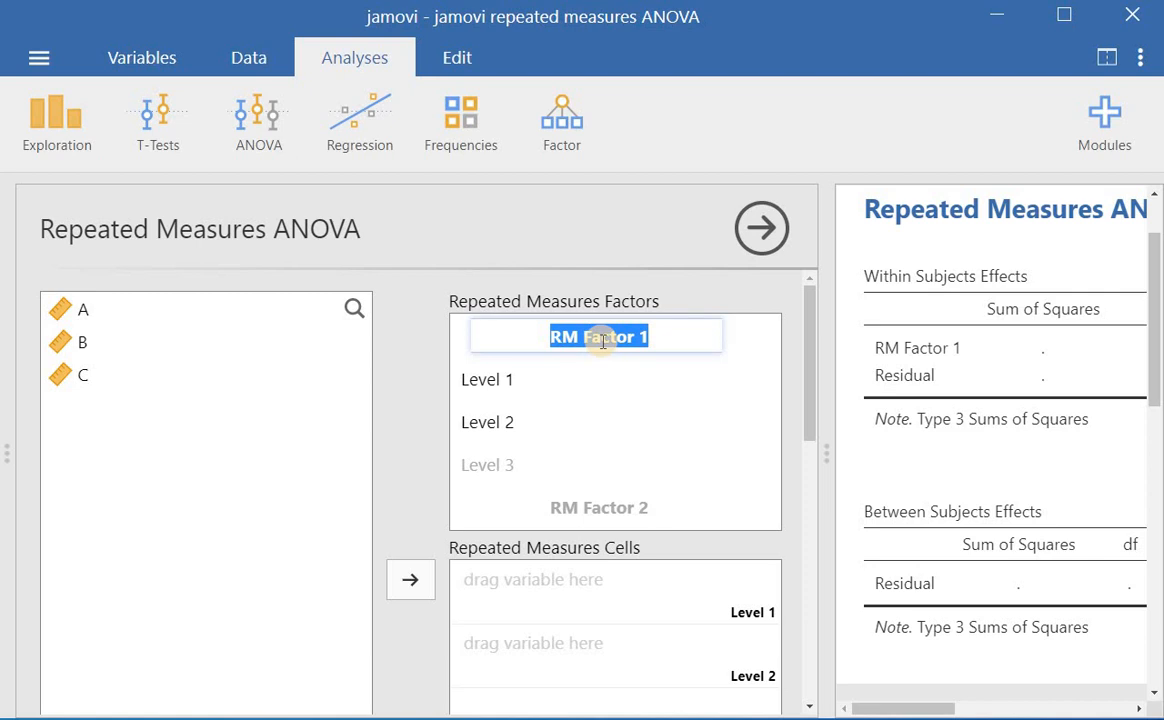
type("Ujian")
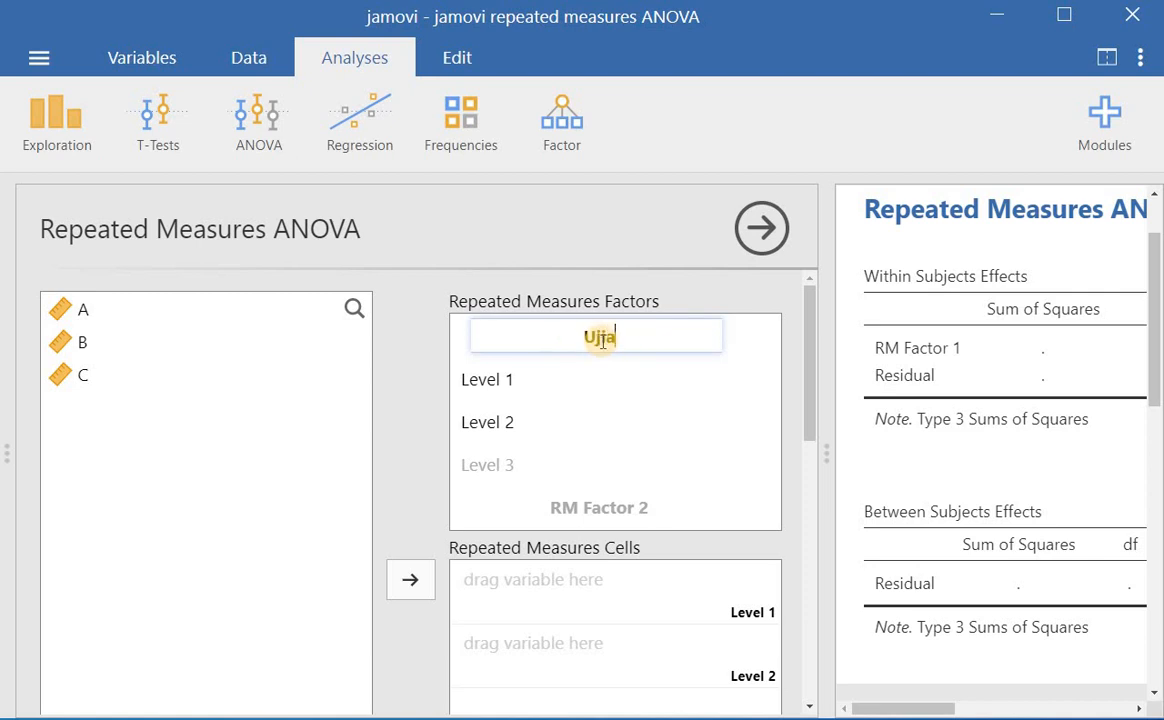
left_click(529, 382)
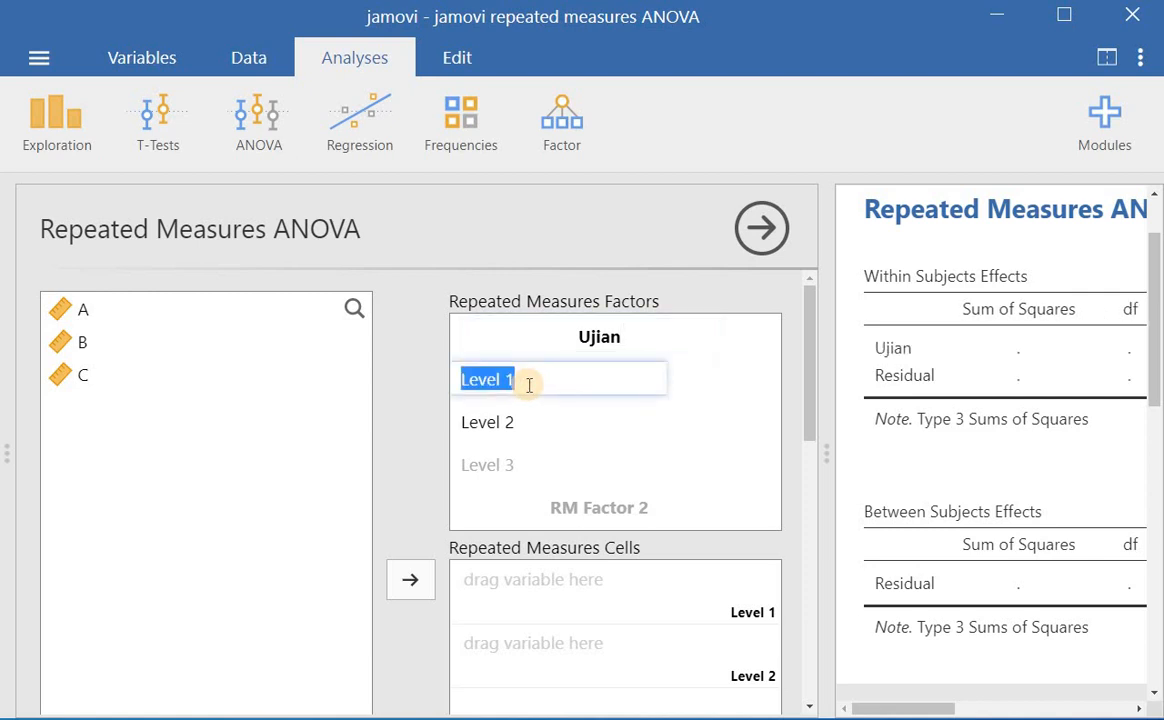
type("First")
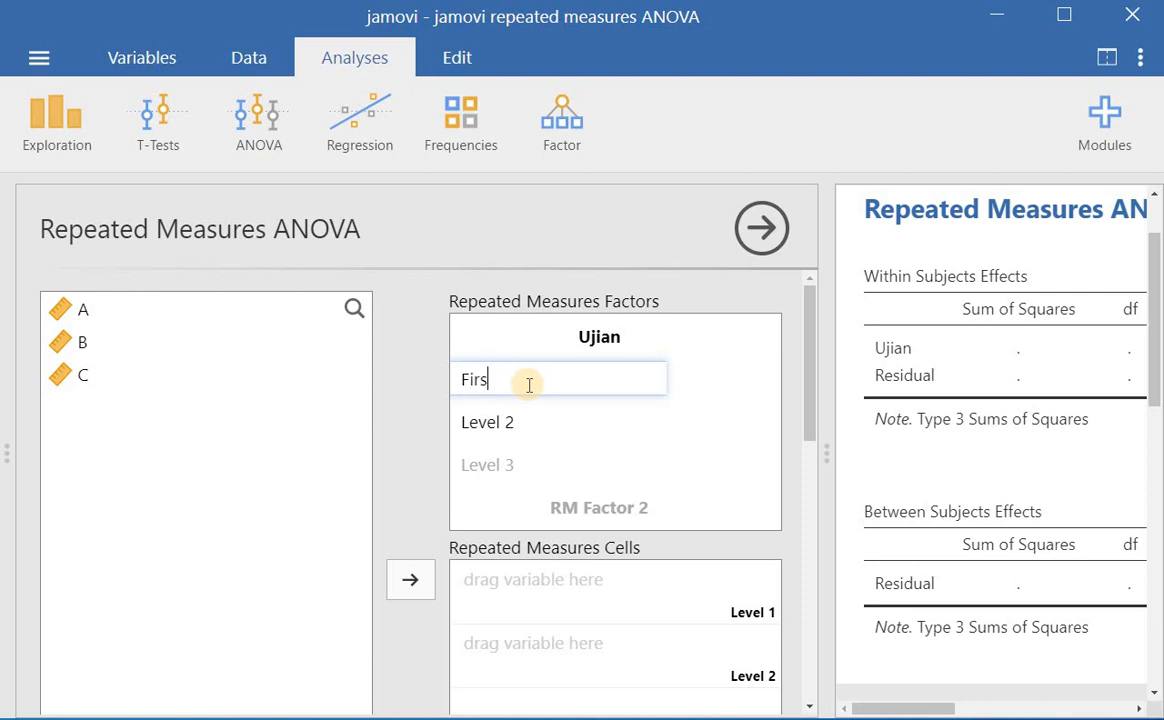
left_click(527, 421)
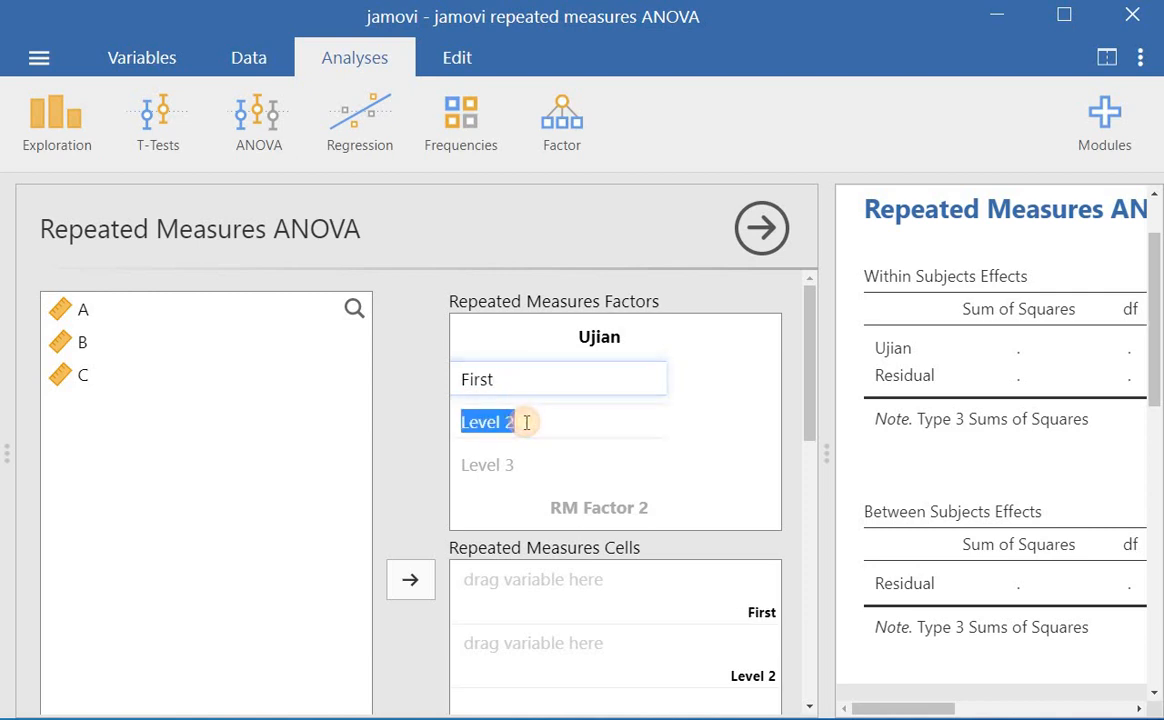
type("Second")
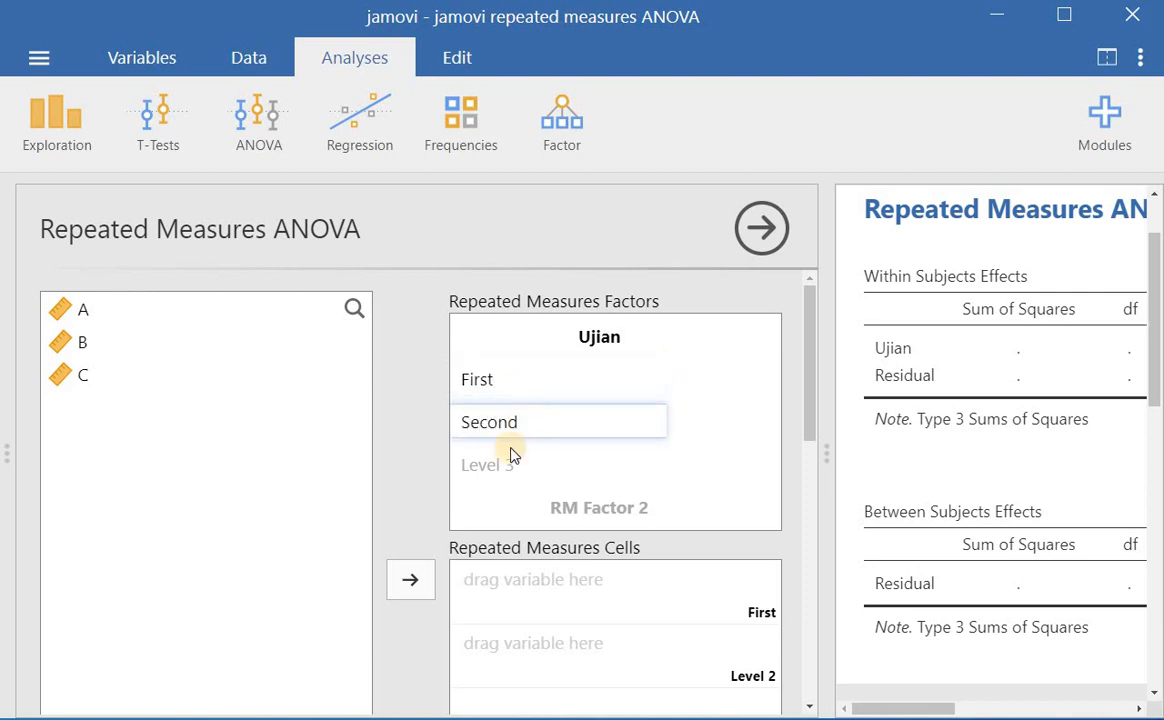
left_click(511, 463)
type("Third")
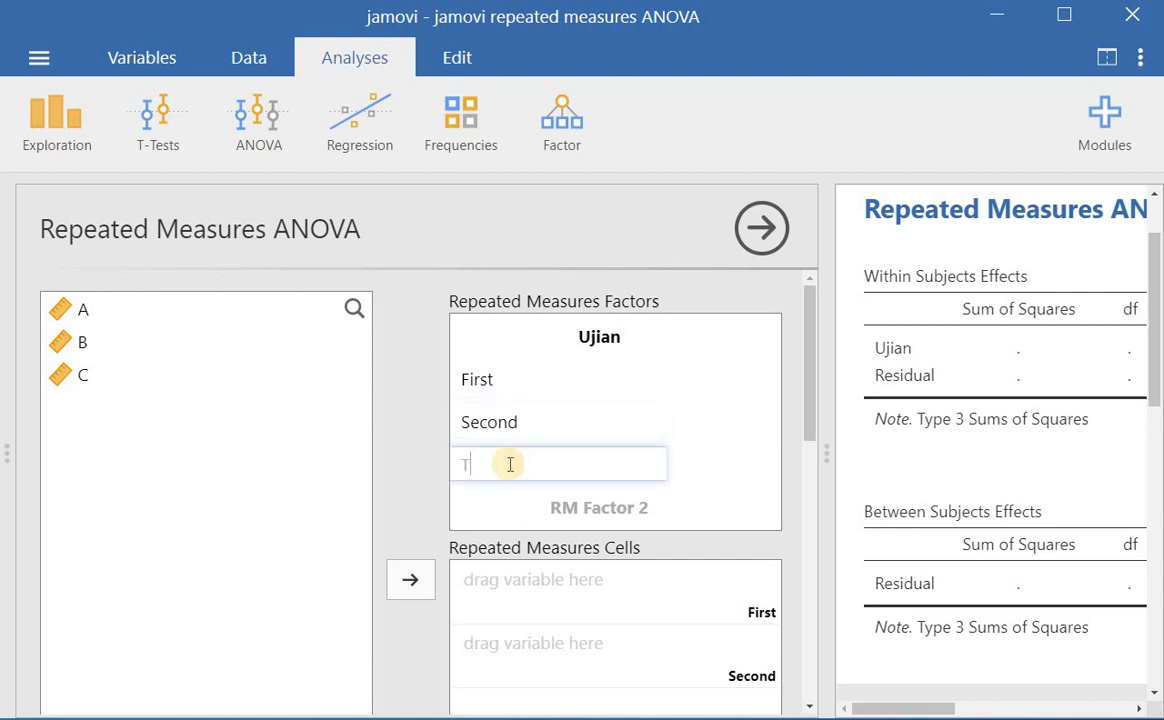
left_click(490, 487)
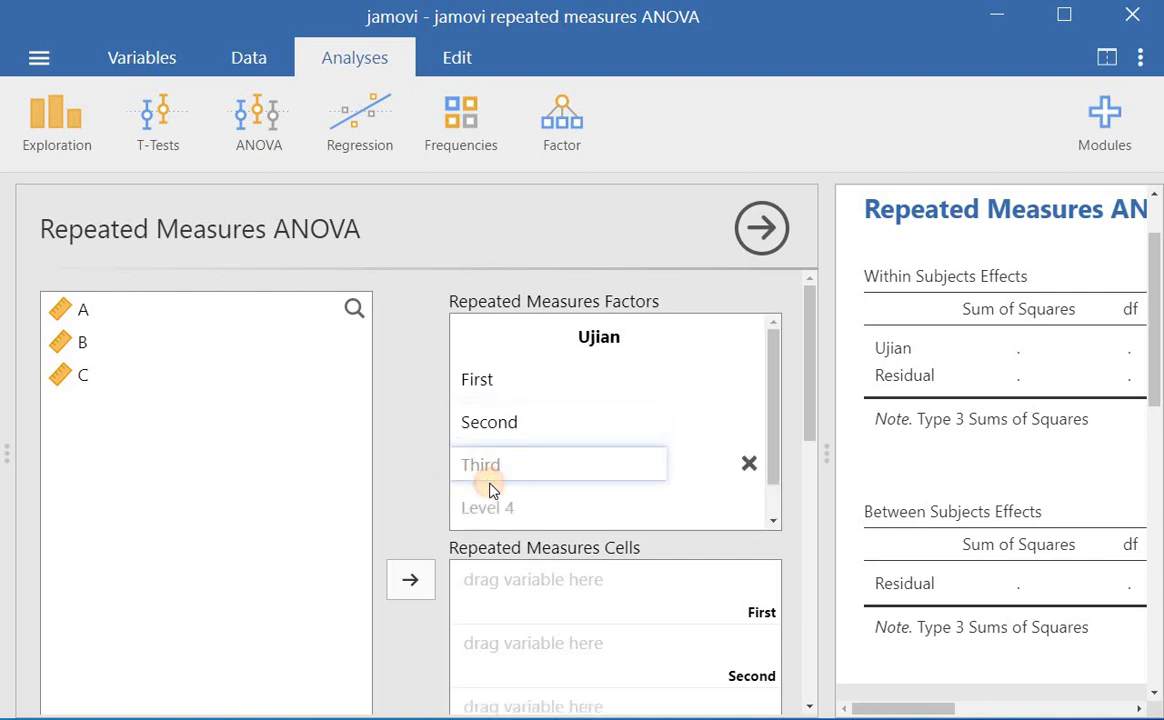
scroll(518, 466, "down", 1)
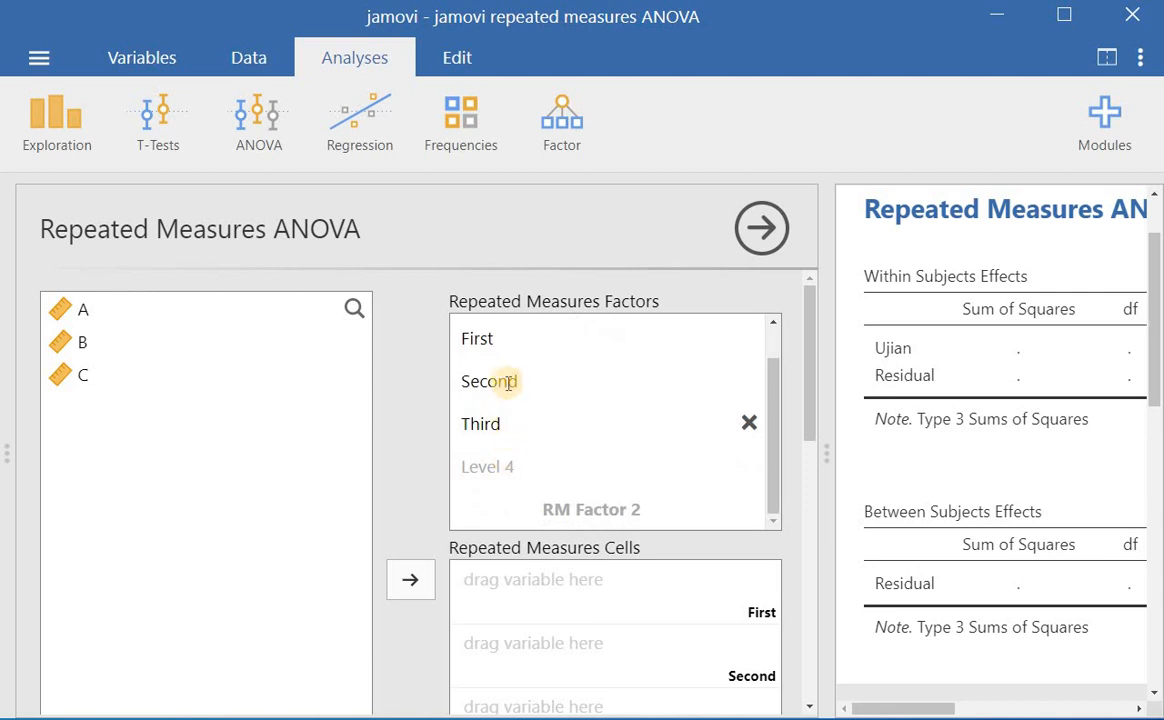
scroll(512, 411, "up", 1)
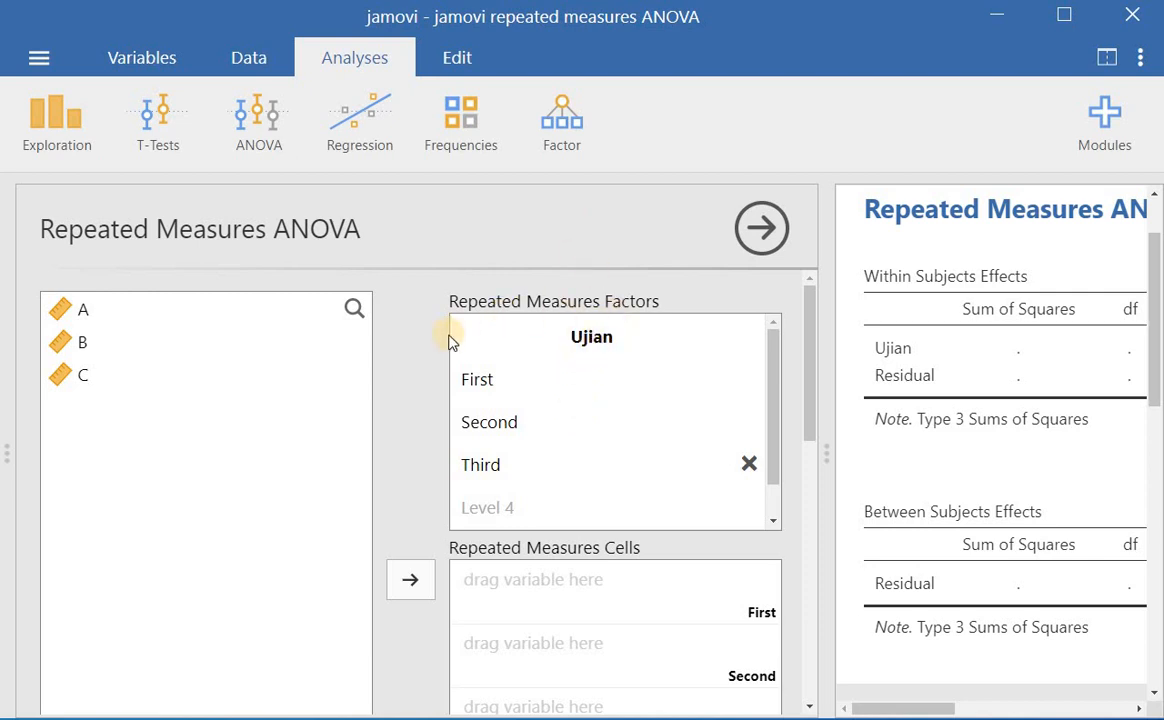
scroll(527, 333, "down", 1)
scroll(534, 333, "up", 1)
Assign variables A, B and C to the First, Second and Third repeated measures cells respectively
left_click(82, 309)
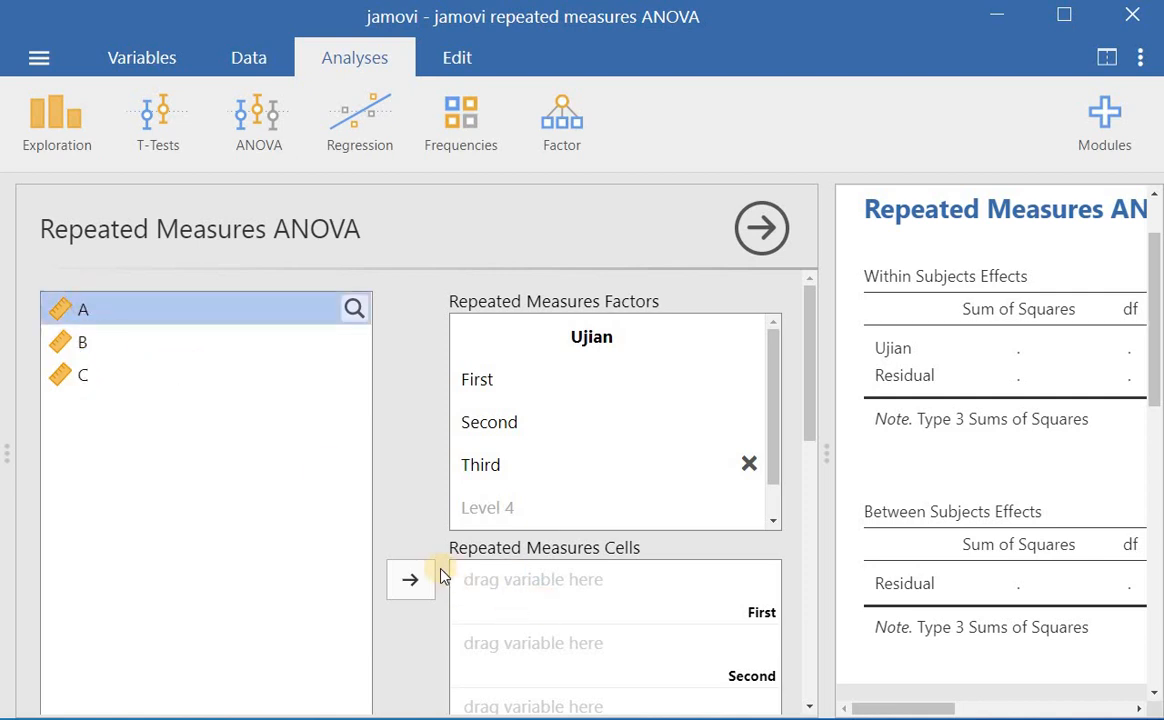
scroll(785, 588, "down", 2)
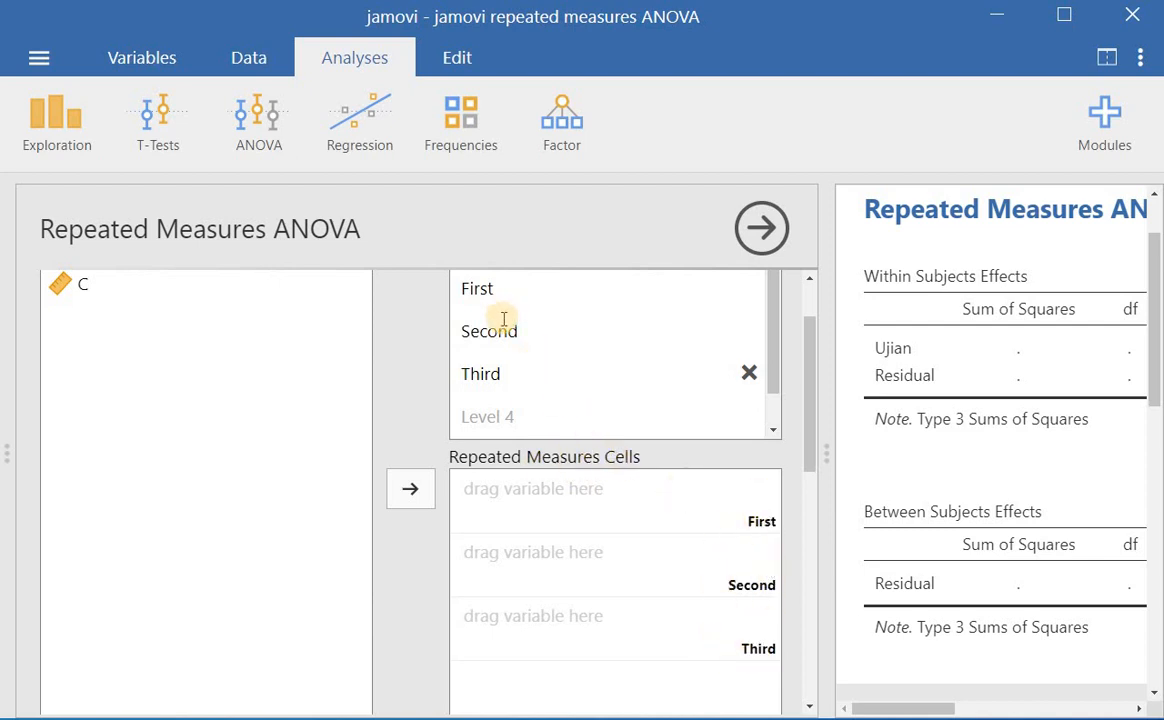
scroll(490, 340, "up", 2)
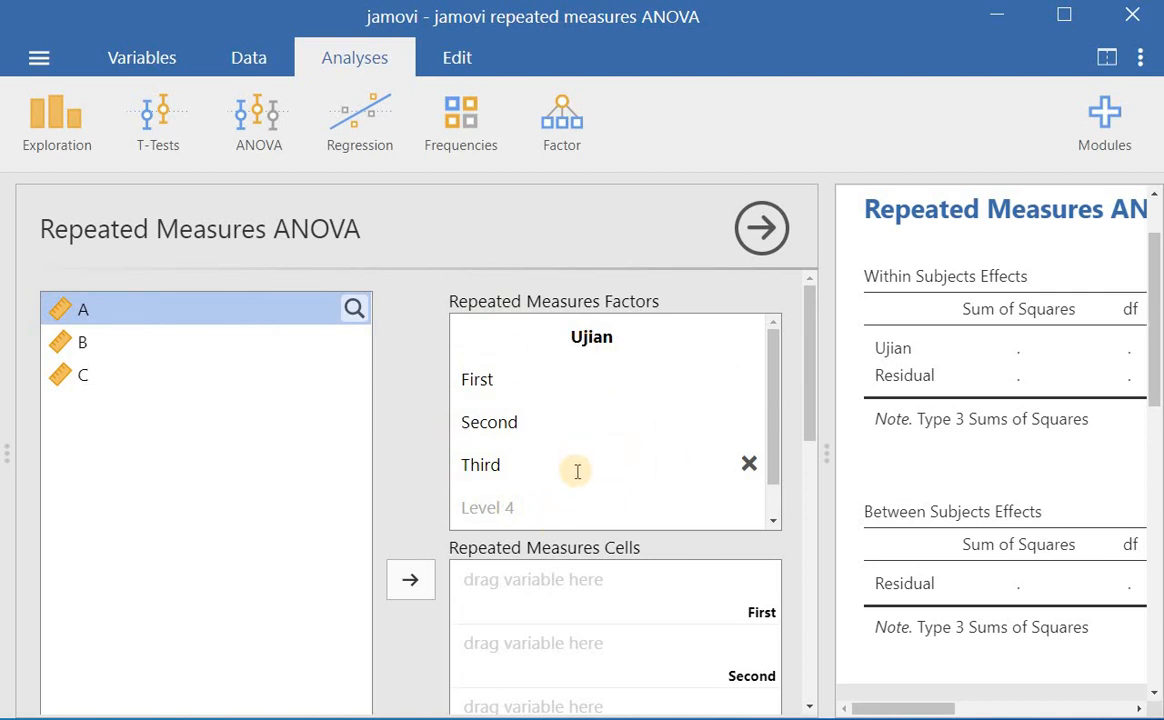
scroll(574, 472, "down", 1)
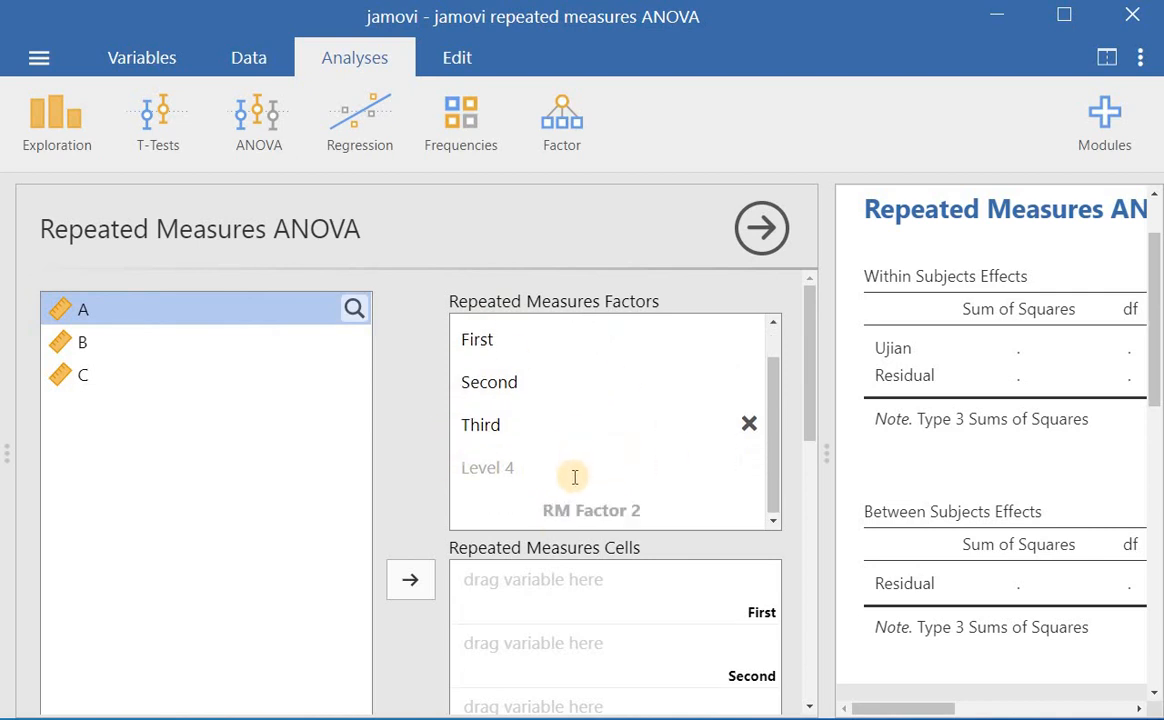
left_click(411, 582)
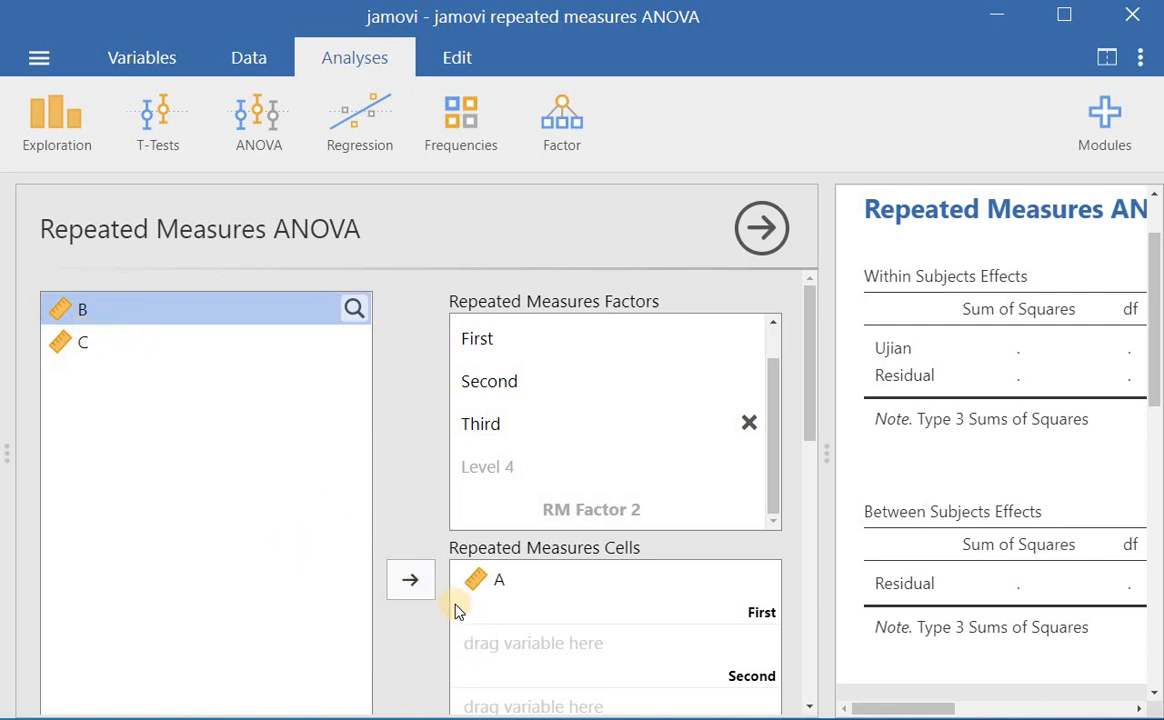
left_click(410, 579)
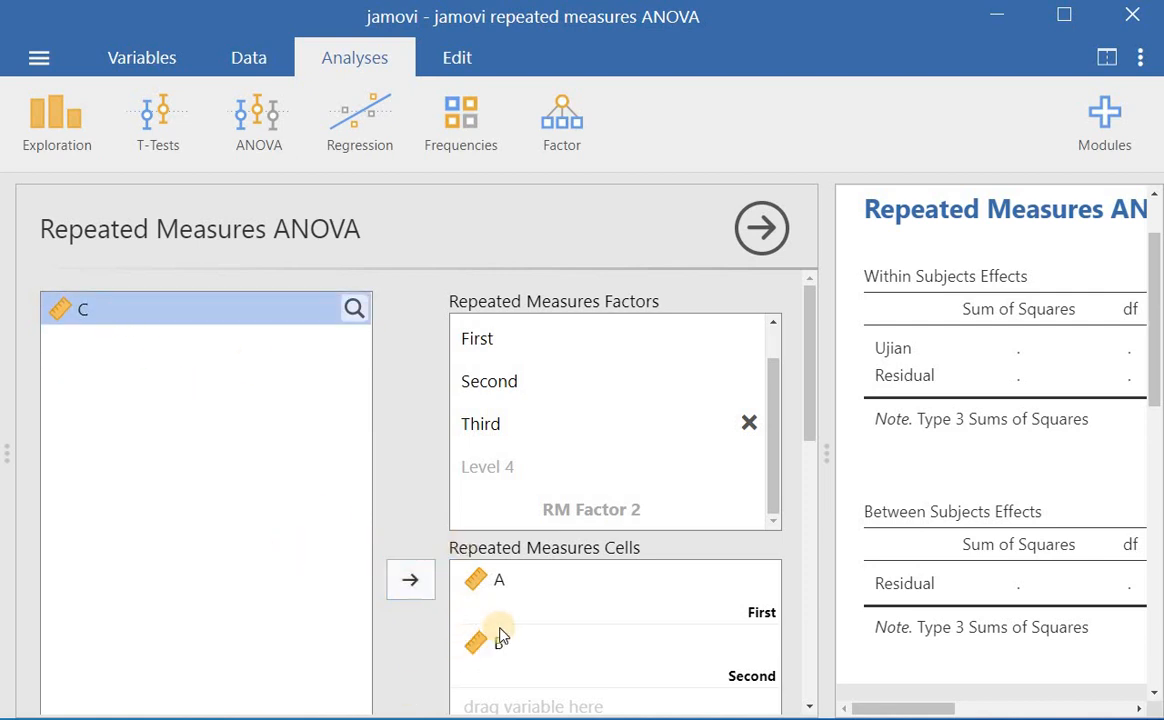
scroll(440, 560, "down", 2)
left_click(410, 490)
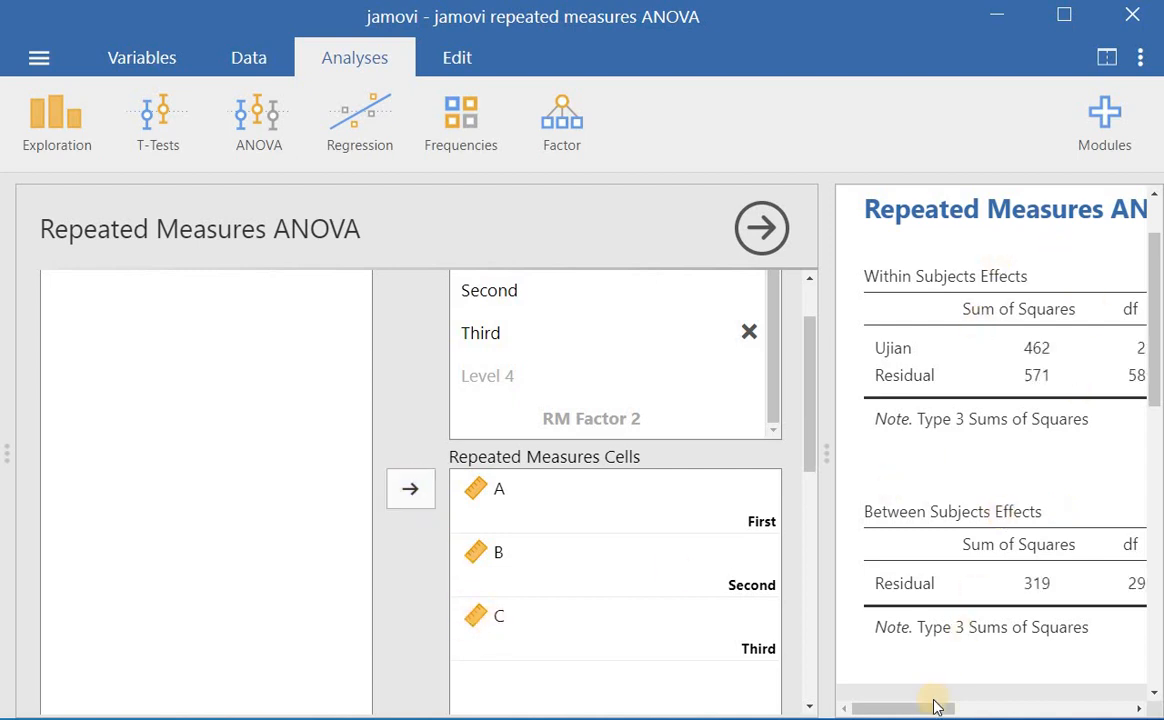
Review the within-subjects and between-subjects results, and add Partial η² as the effect size
mouse_move(927, 706)
left_mouse_down()
mouse_move(1073, 707)
mouse_move(905, 708)
left_mouse_up()
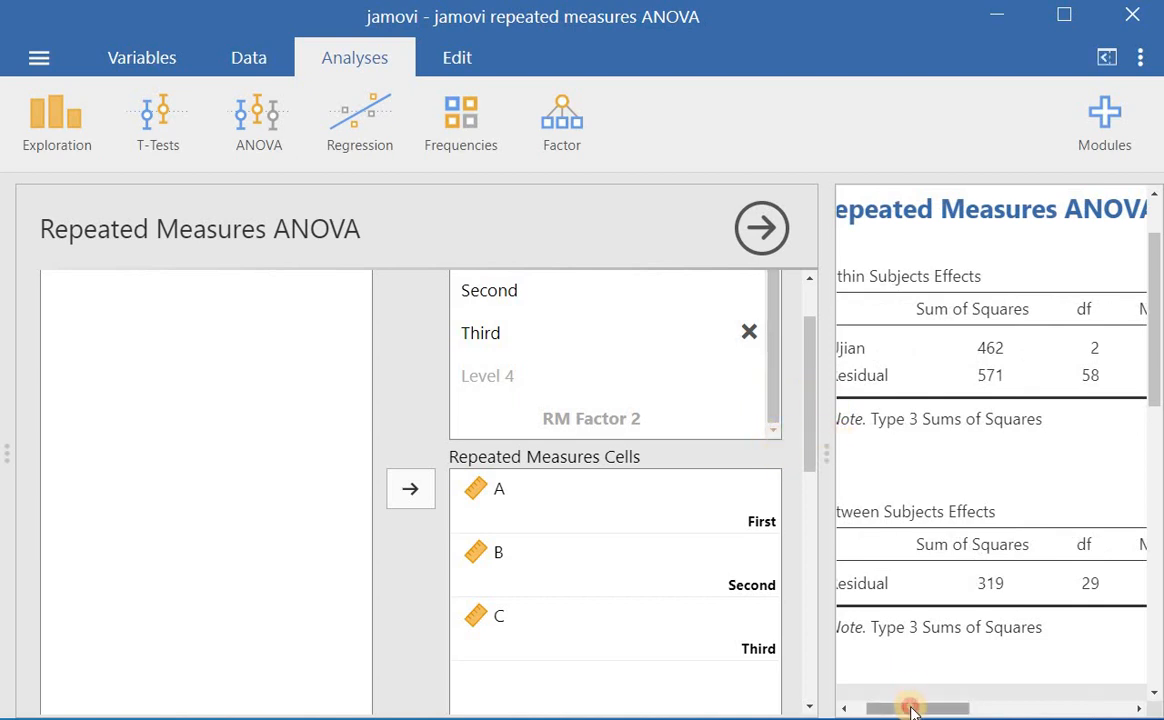
mouse_move(907, 708)
left_mouse_down()
mouse_move(948, 708)
mouse_move(870, 708)
mouse_move(911, 706)
left_mouse_up()
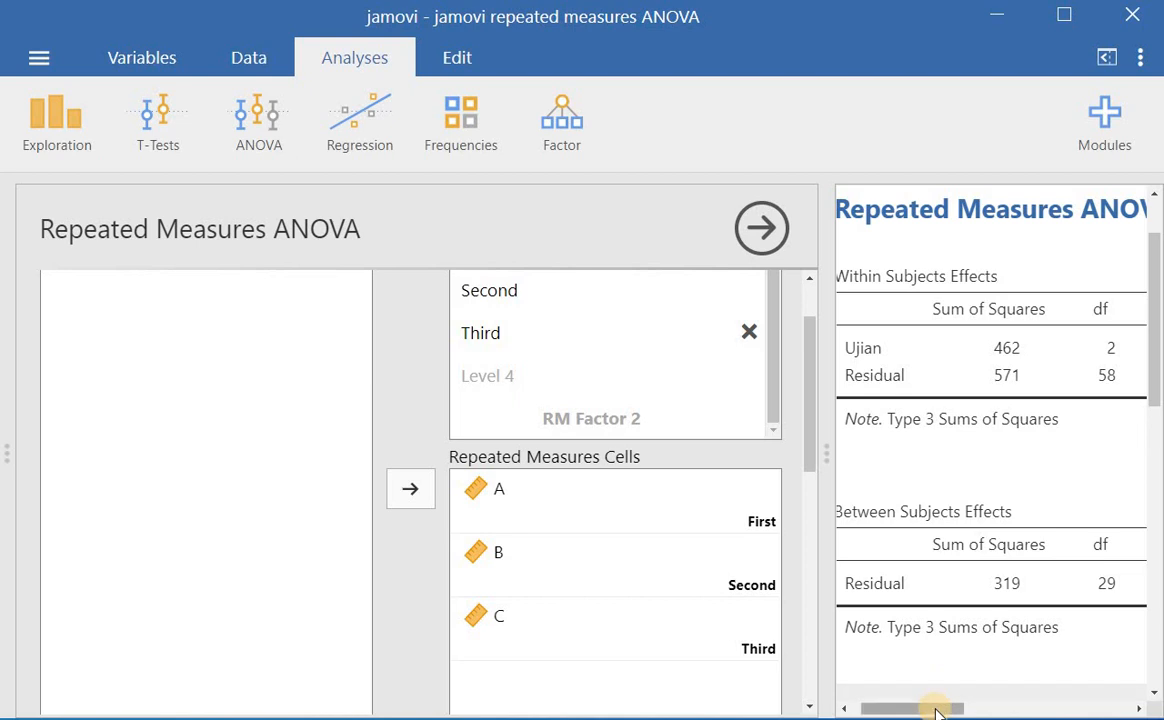
left_click_drag(932, 706, 1072, 708)
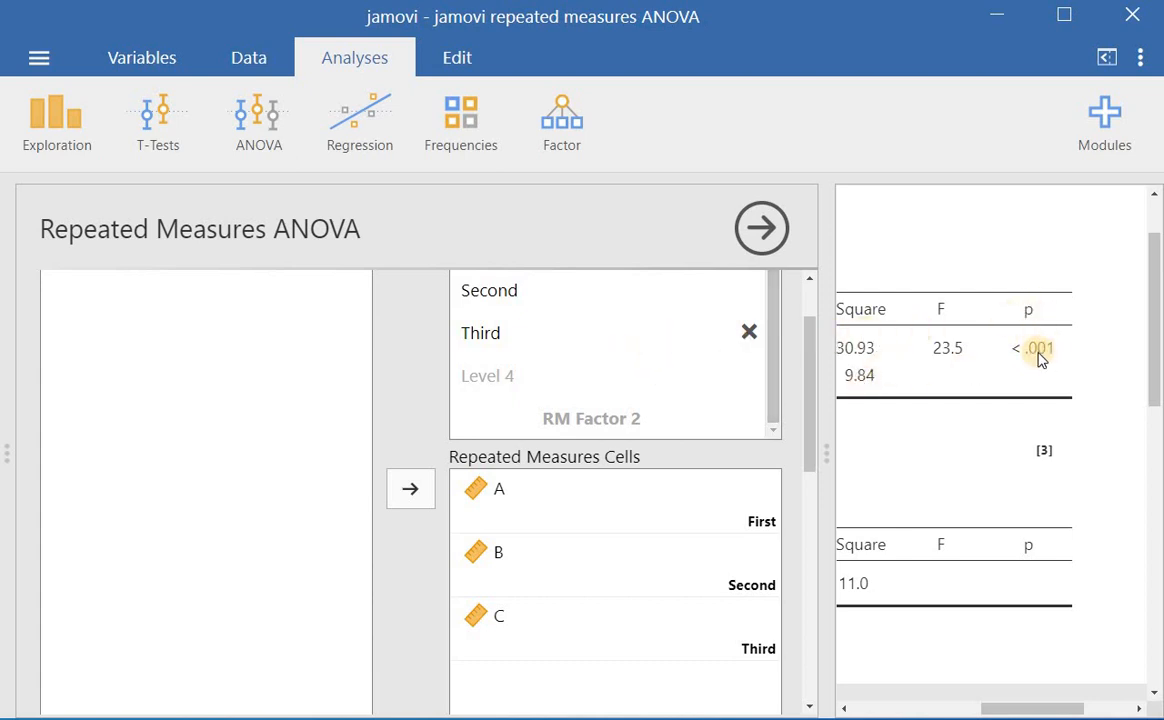
scroll(423, 378, "down", 10)
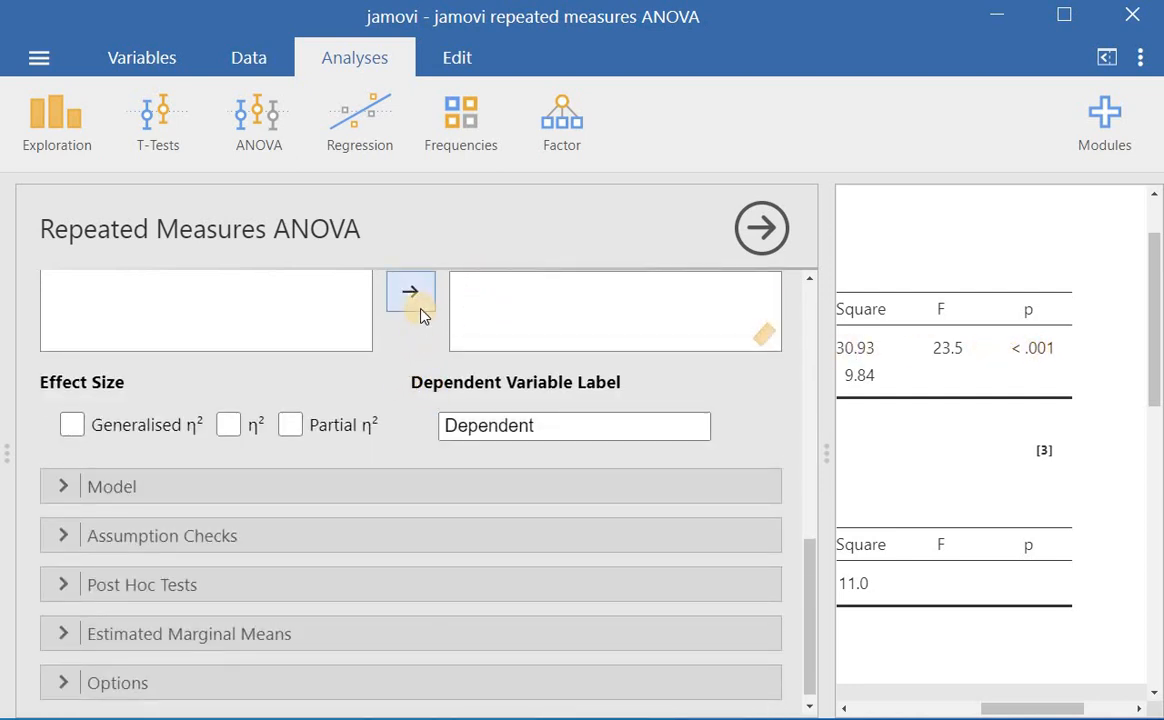
left_click(291, 427)
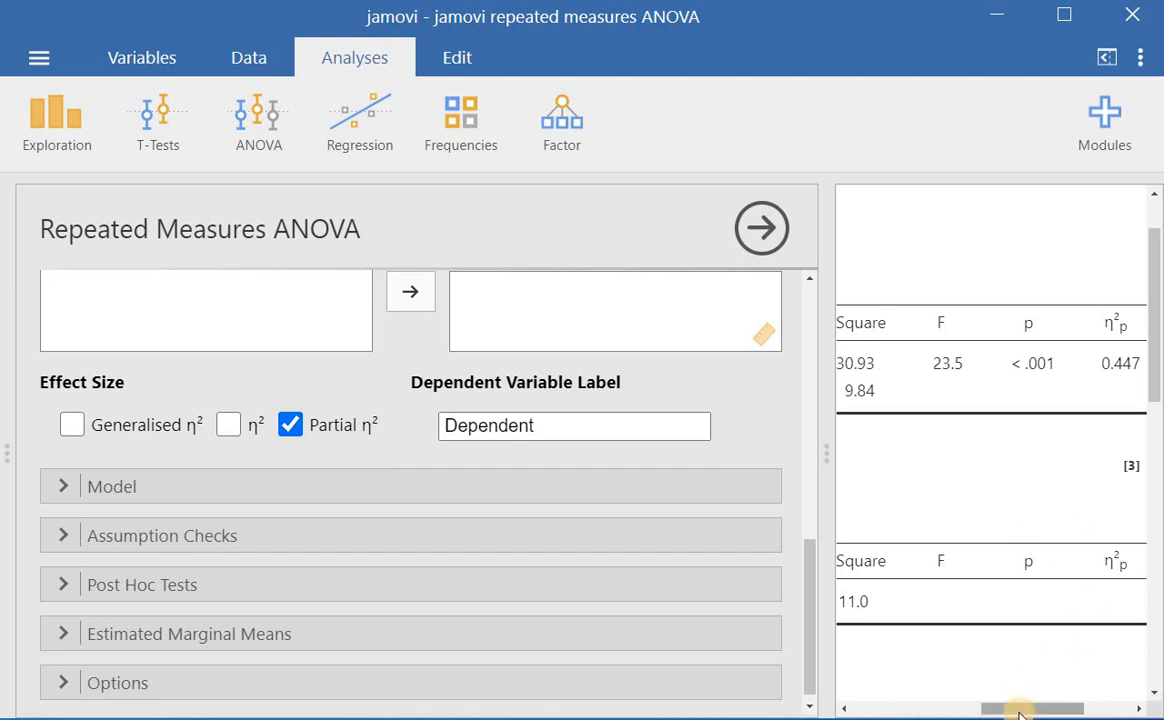
Add sphericity tests to the assumption checks and examine the Mauchly's W result for Ujian alongside the within-subjects effects
left_click_drag(1020, 712, 1021, 447)
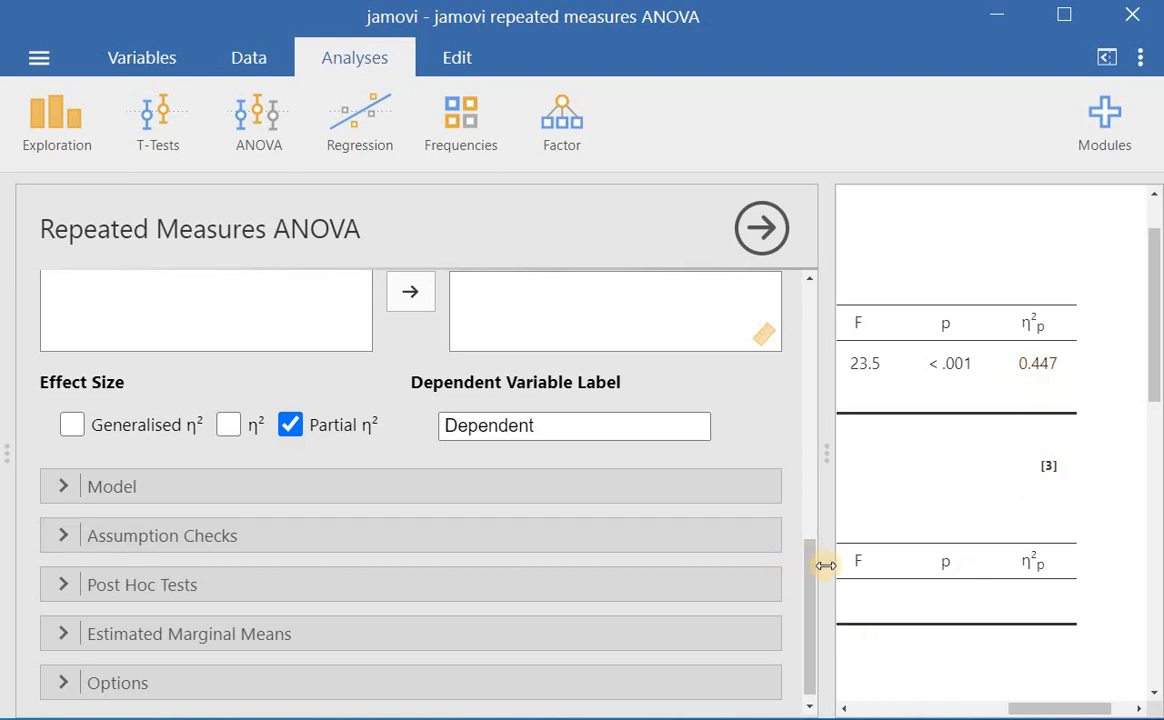
left_click_drag(809, 563, 706, 599)
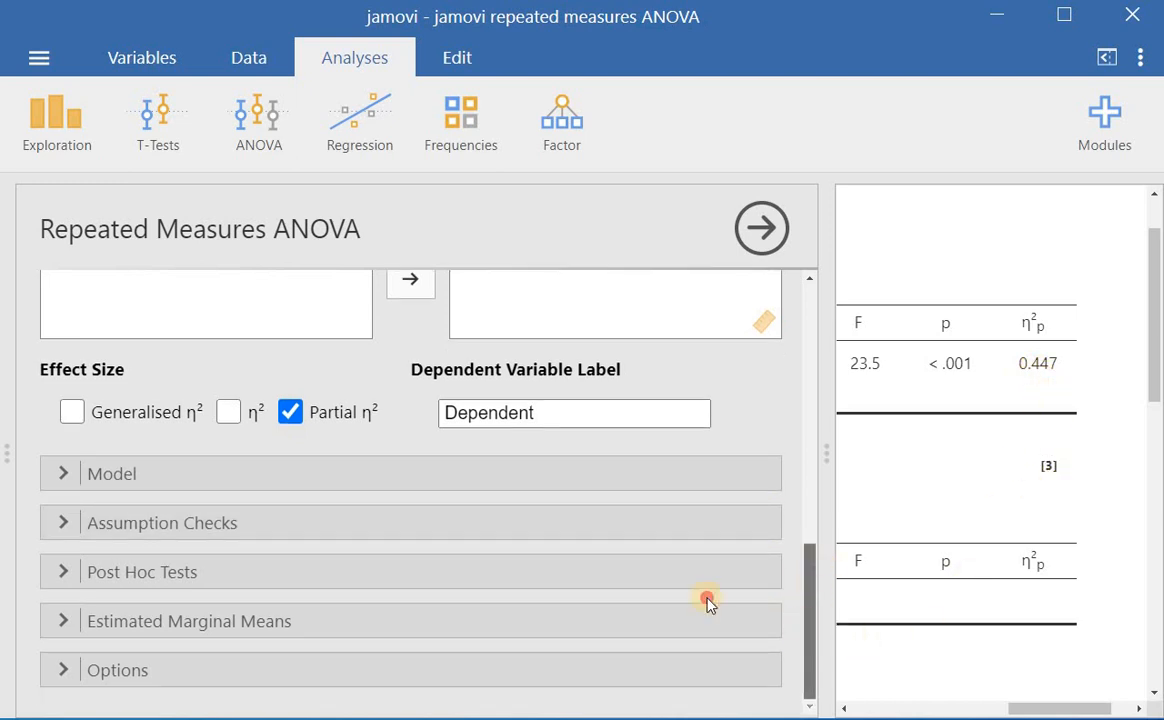
left_click(64, 521)
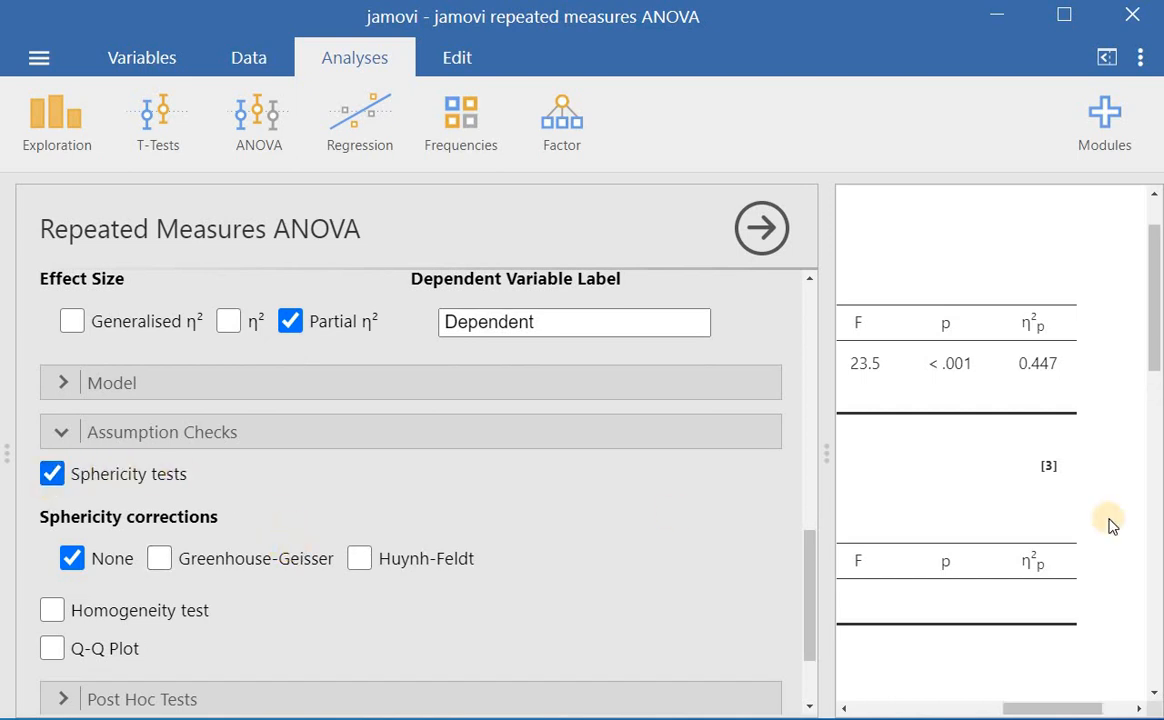
left_click_drag(1067, 712, 862, 708)
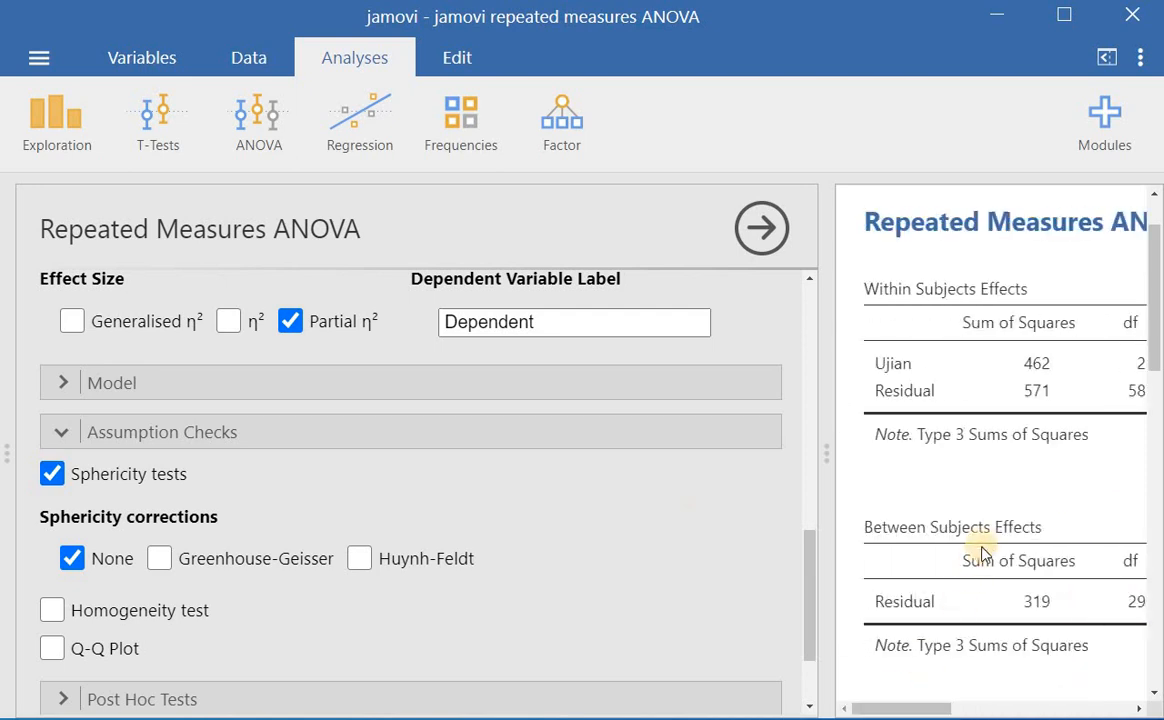
scroll(985, 550, "down", 5)
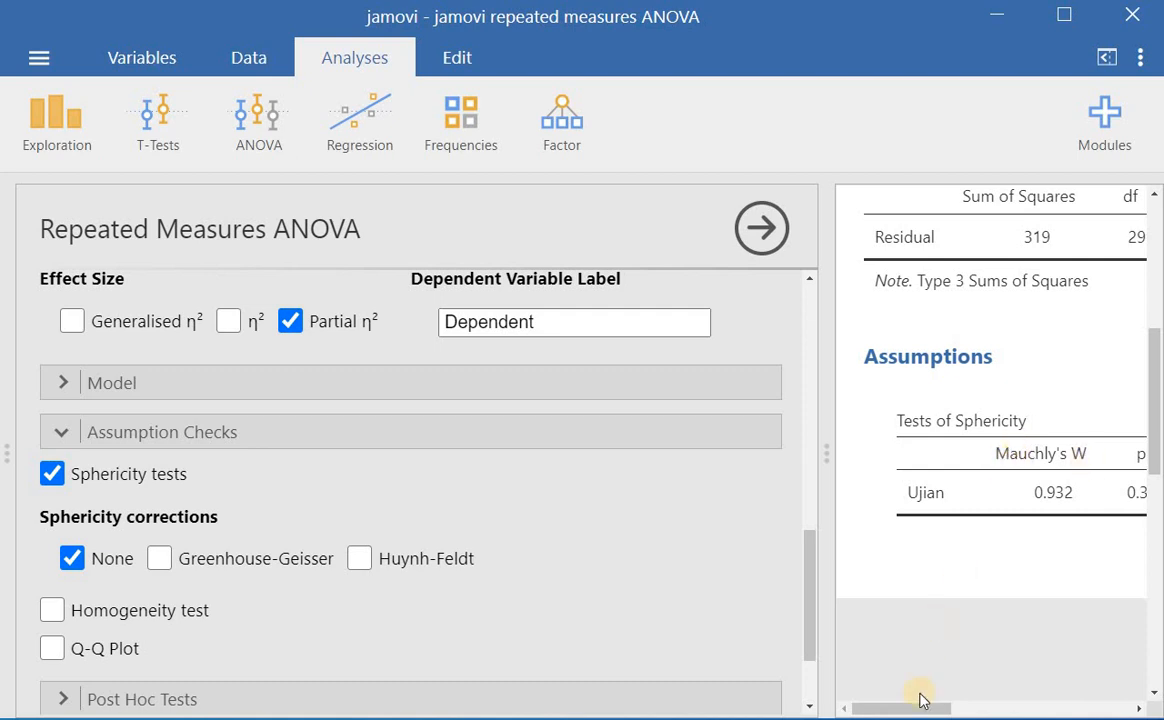
left_click_drag(920, 707, 946, 706)
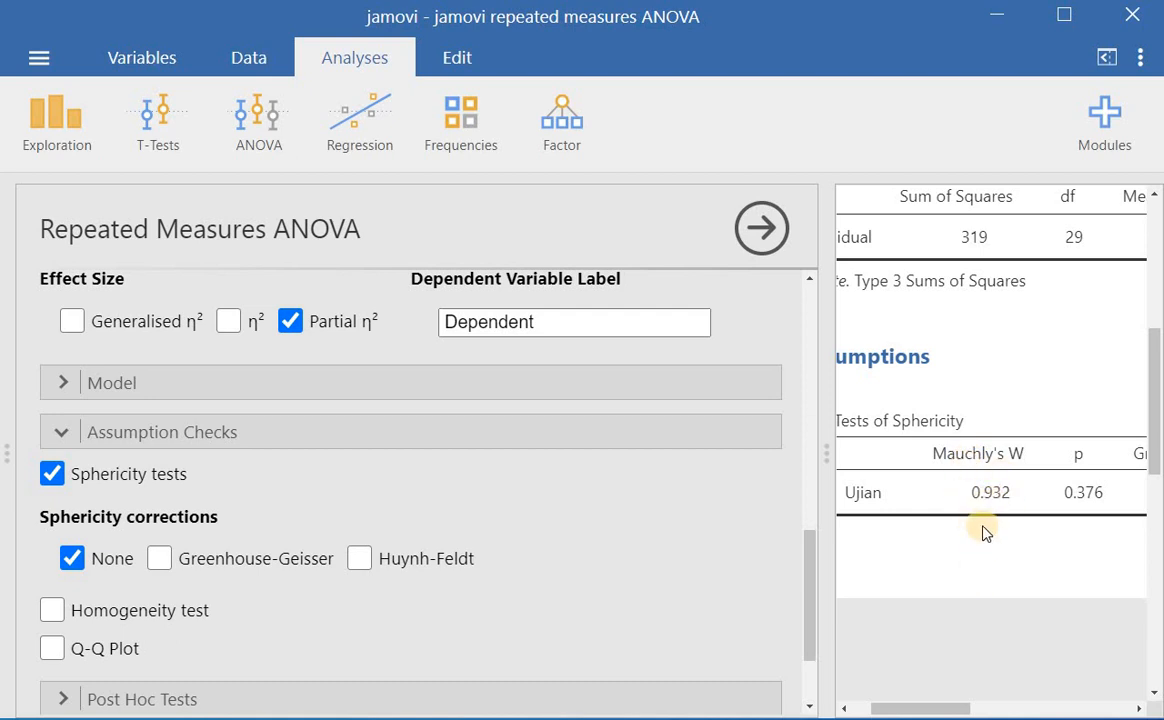
left_click_drag(946, 703, 968, 705)
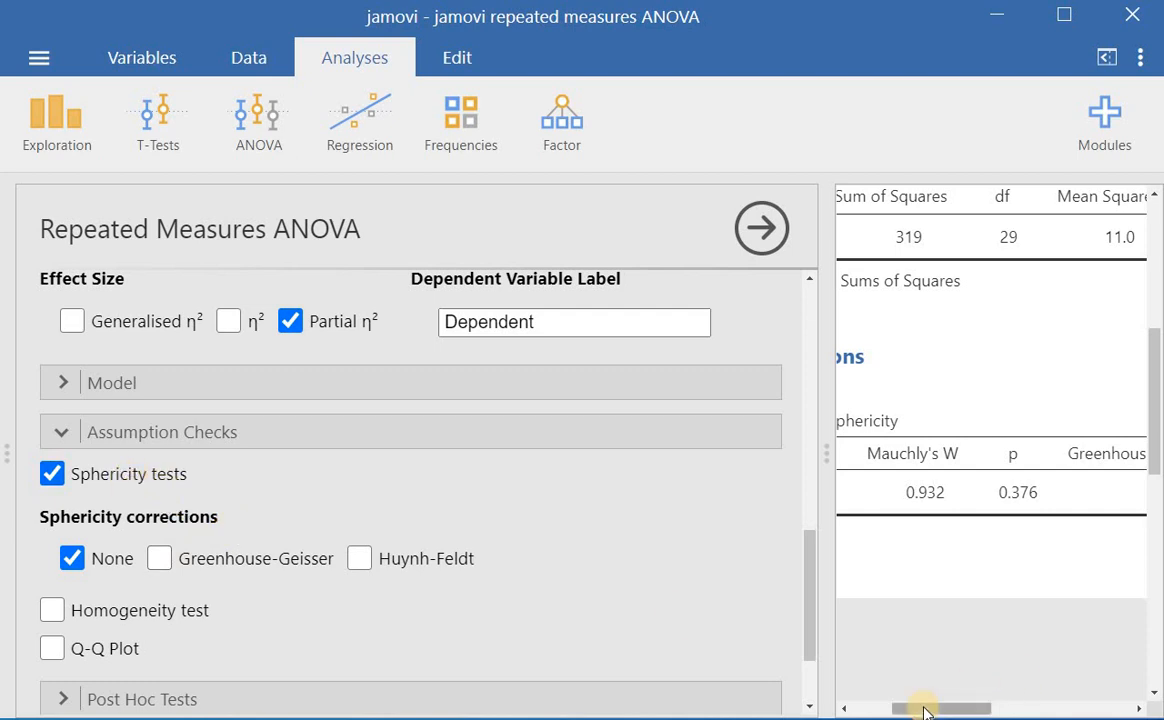
left_click_drag(1154, 460, 1155, 265)
left_click(878, 701)
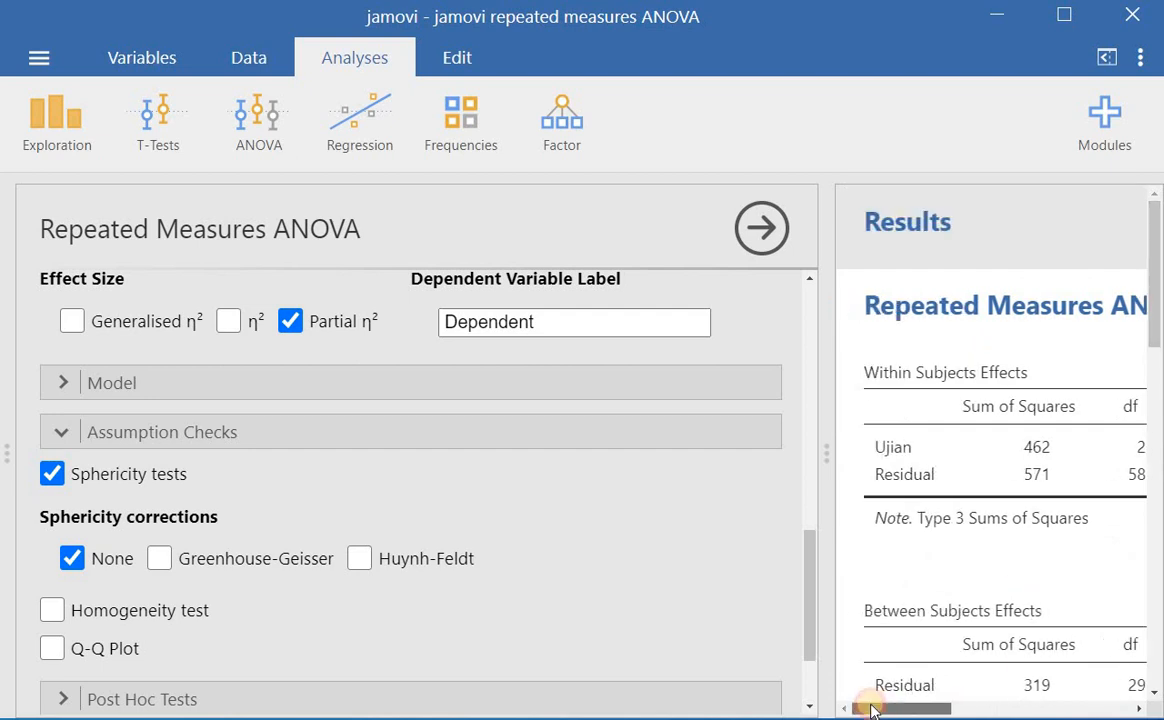
left_click_drag(916, 710, 1030, 708)
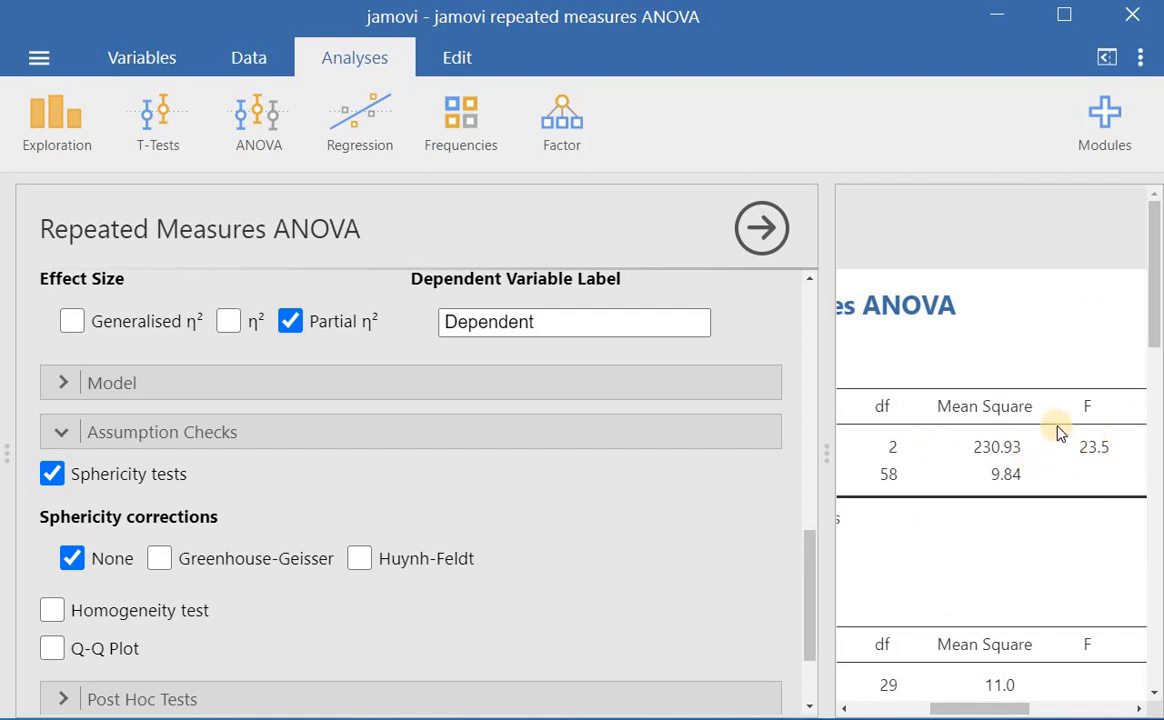
scroll(1058, 432, "down", 5)
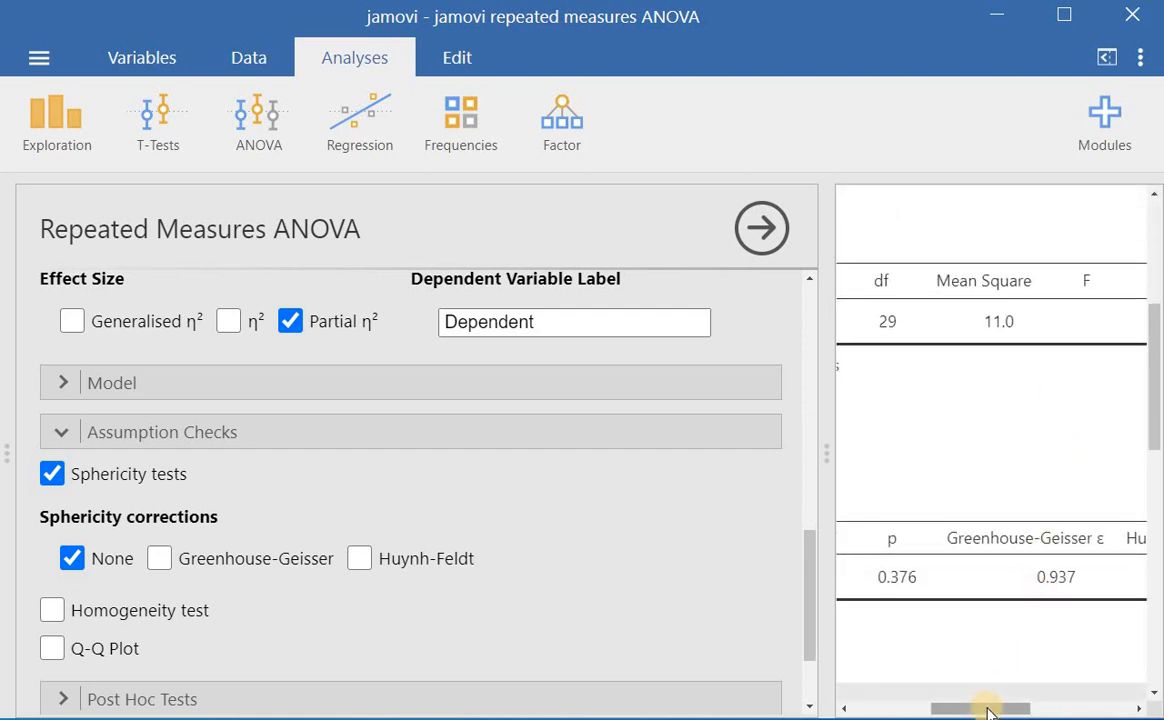
left_click_drag(988, 710, 928, 708)
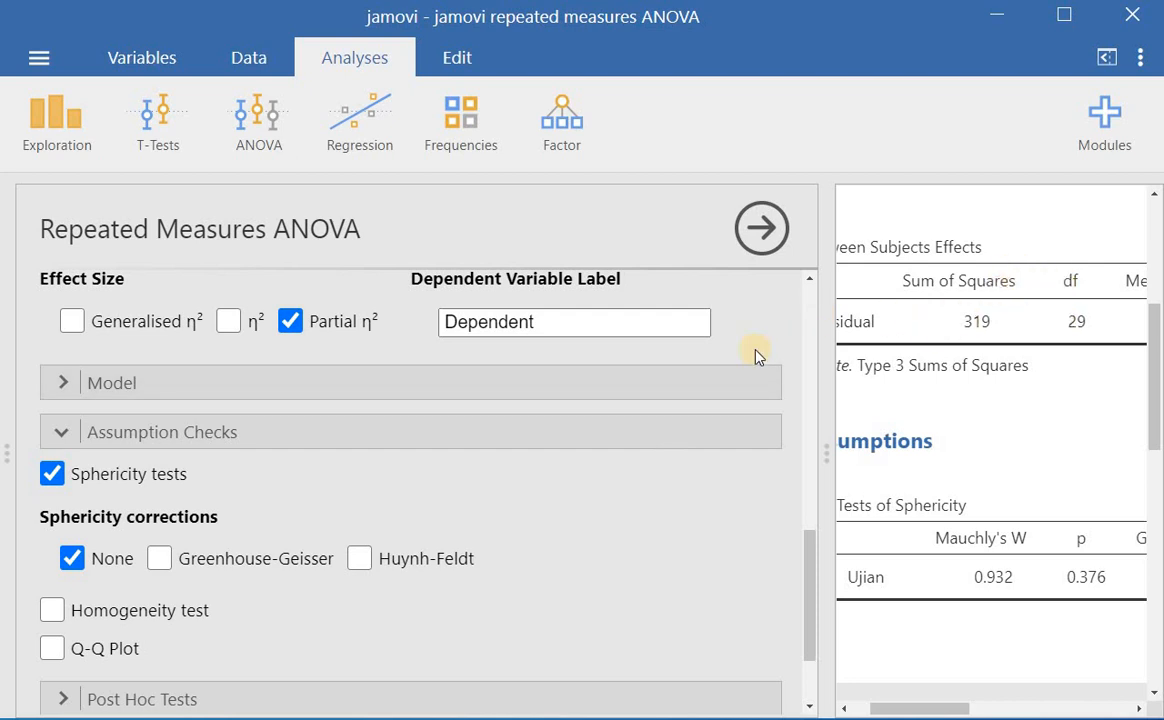
Add the Greenhouse-Geisser and Huynh-Feldt sphericity corrections and compare their rows in the Within Subjects Effects table
left_click(160, 558)
left_click(361, 559)
scroll(925, 700, "up", 5)
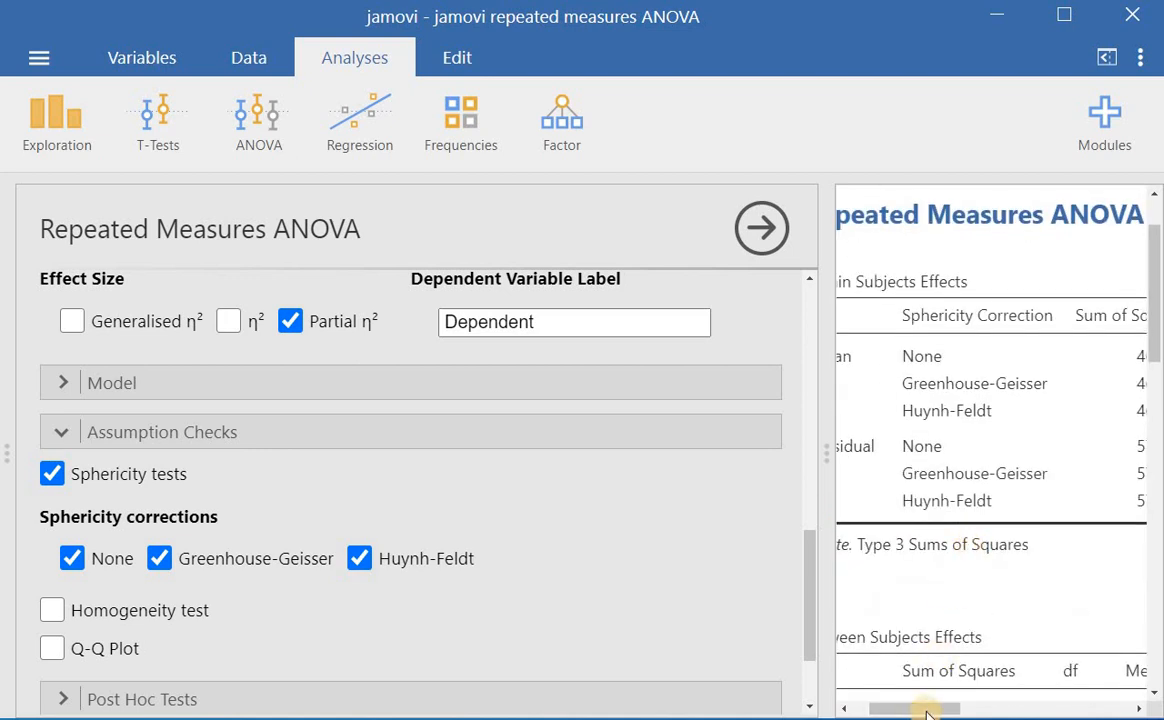
left_click_drag(918, 708, 991, 704)
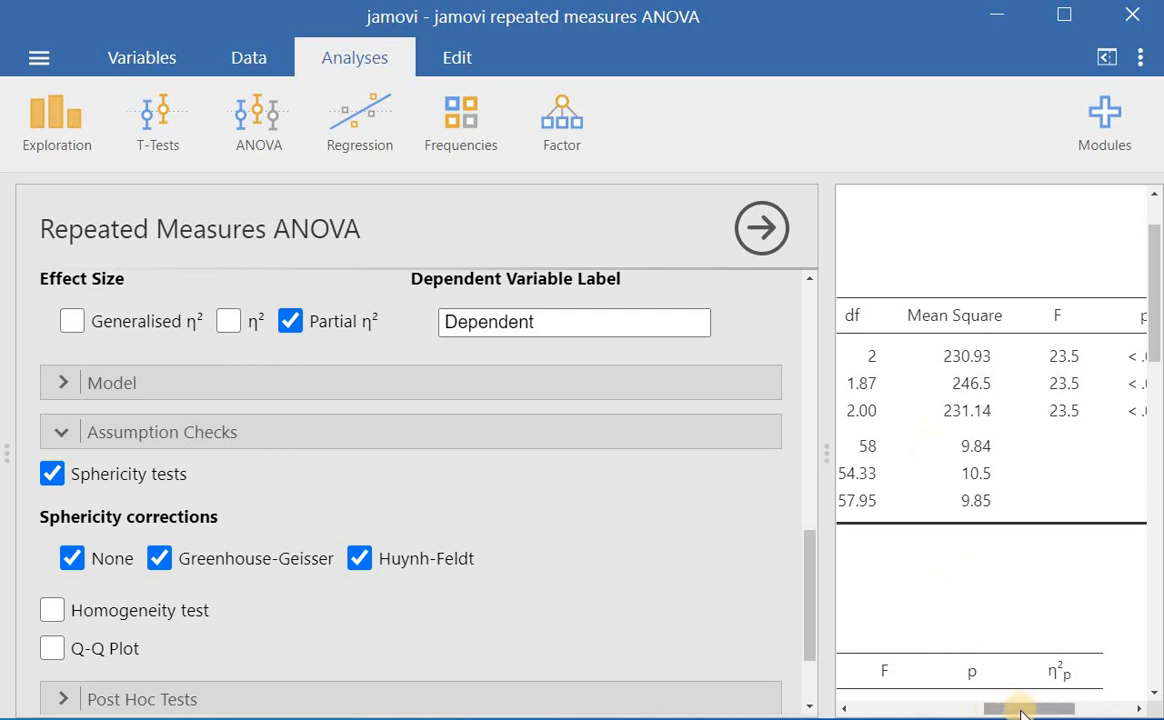
left_click_drag(1025, 710, 883, 701)
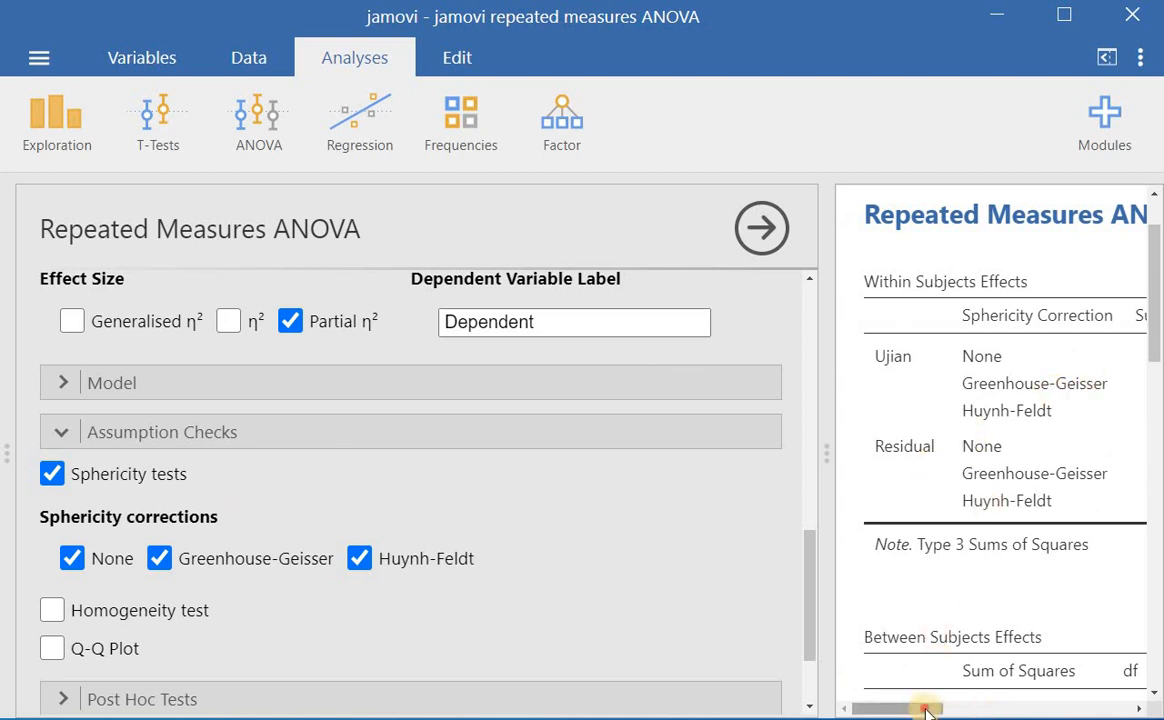
left_click_drag(922, 704, 880, 700)
Add a Q-Q plot to the assumption checks and examine how the standardized residuals follow the line
scroll(145, 507, "down", 1)
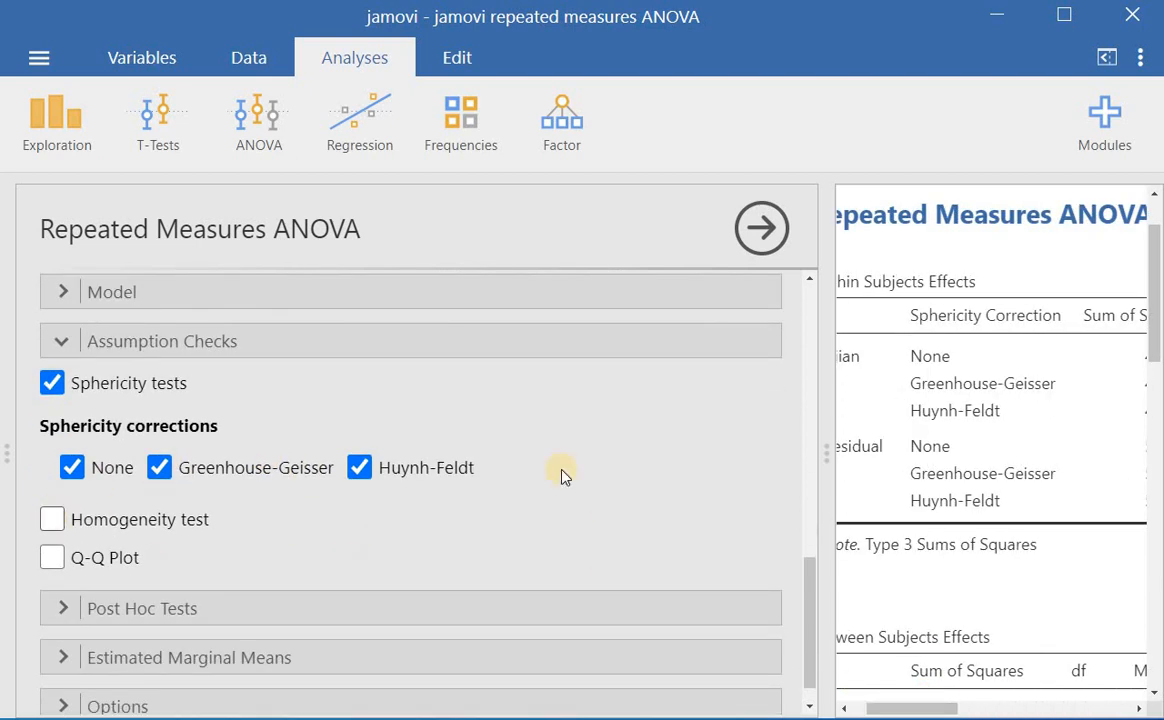
left_click(52, 558)
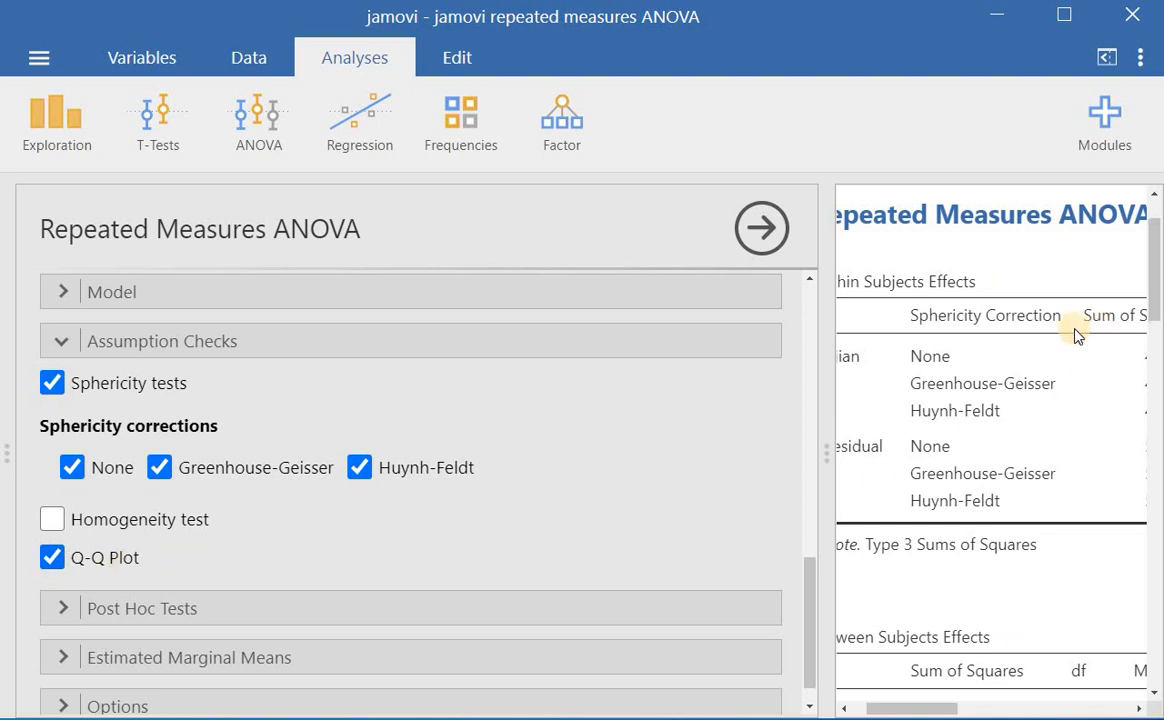
scroll(1011, 359, "down", 10)
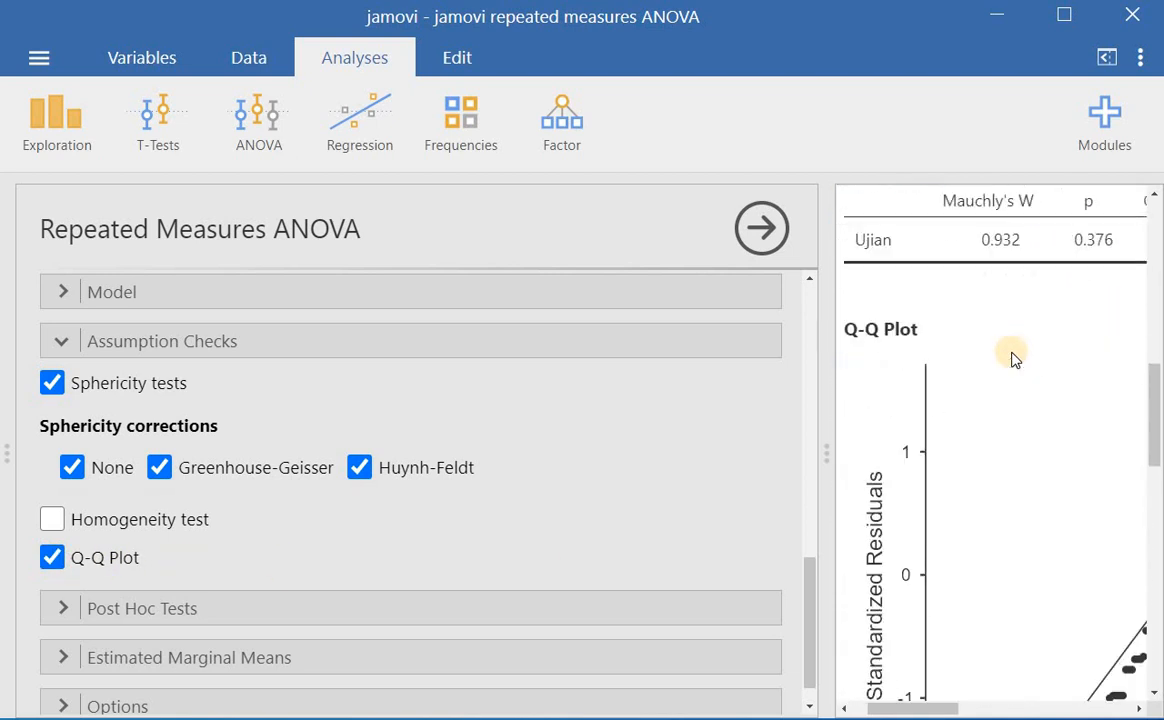
scroll(1011, 359, "down", 3)
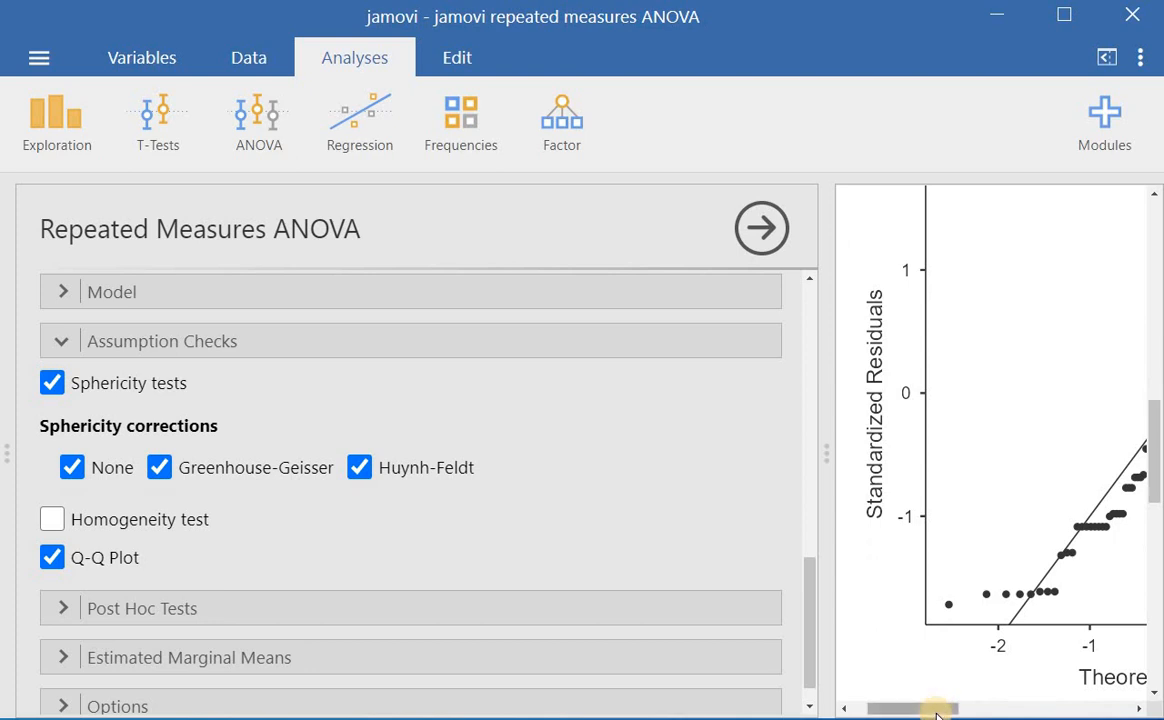
left_click_drag(1028, 708, 982, 710)
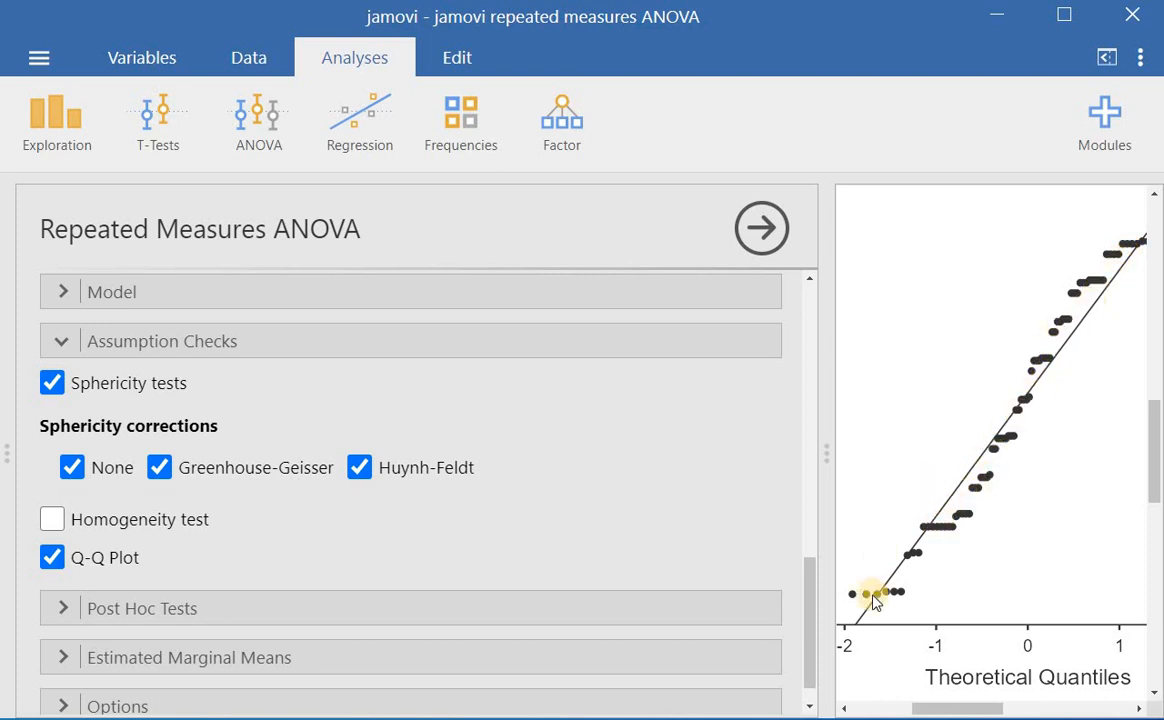
Request post hoc tests for the factor Ujian and review the Tukey-corrected comparisons between First, Second and Third
left_click_drag(800, 591, 805, 629)
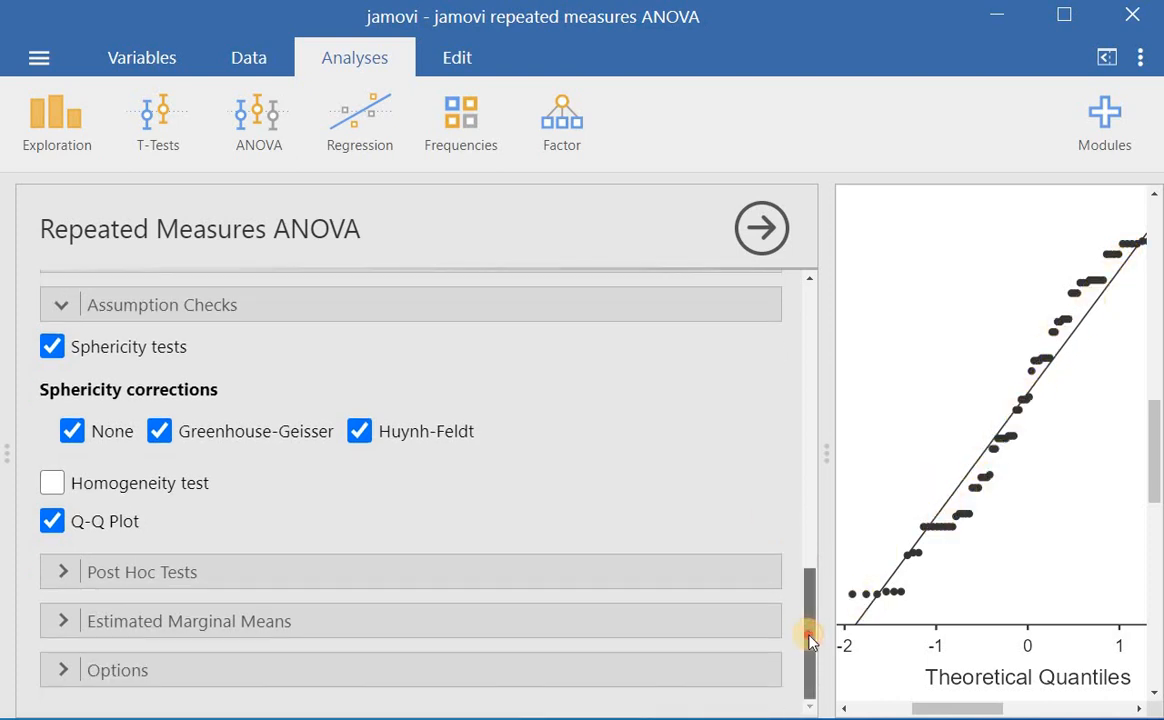
left_click(60, 577)
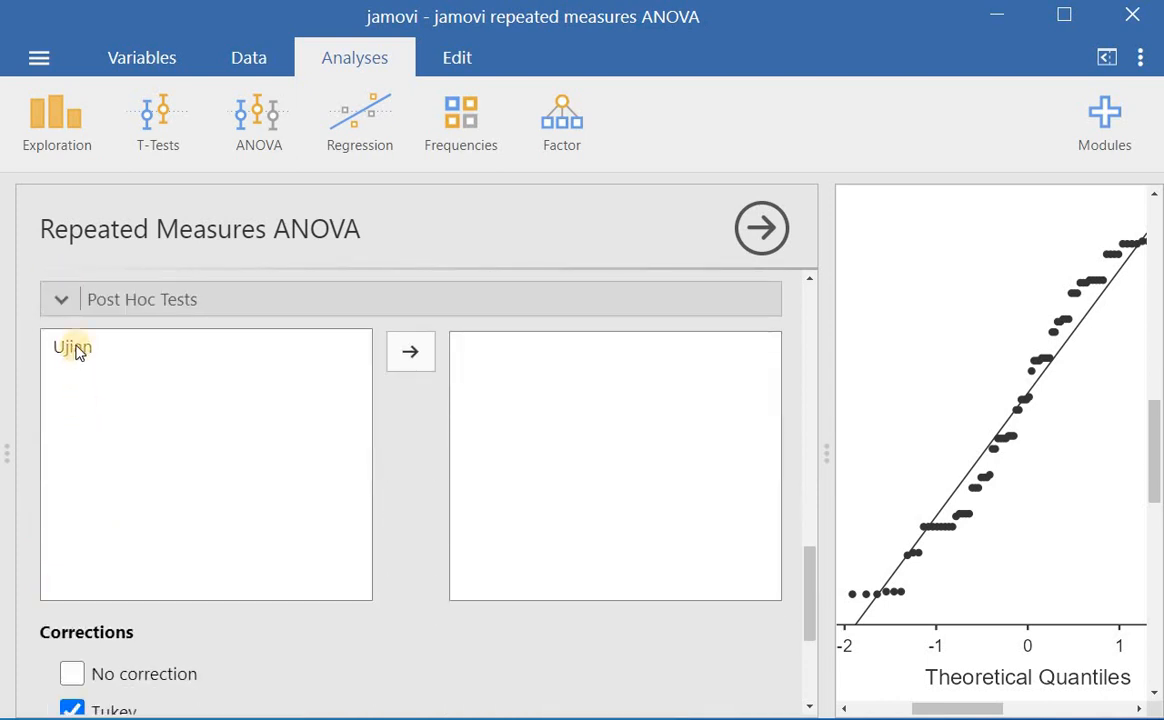
left_click(81, 347)
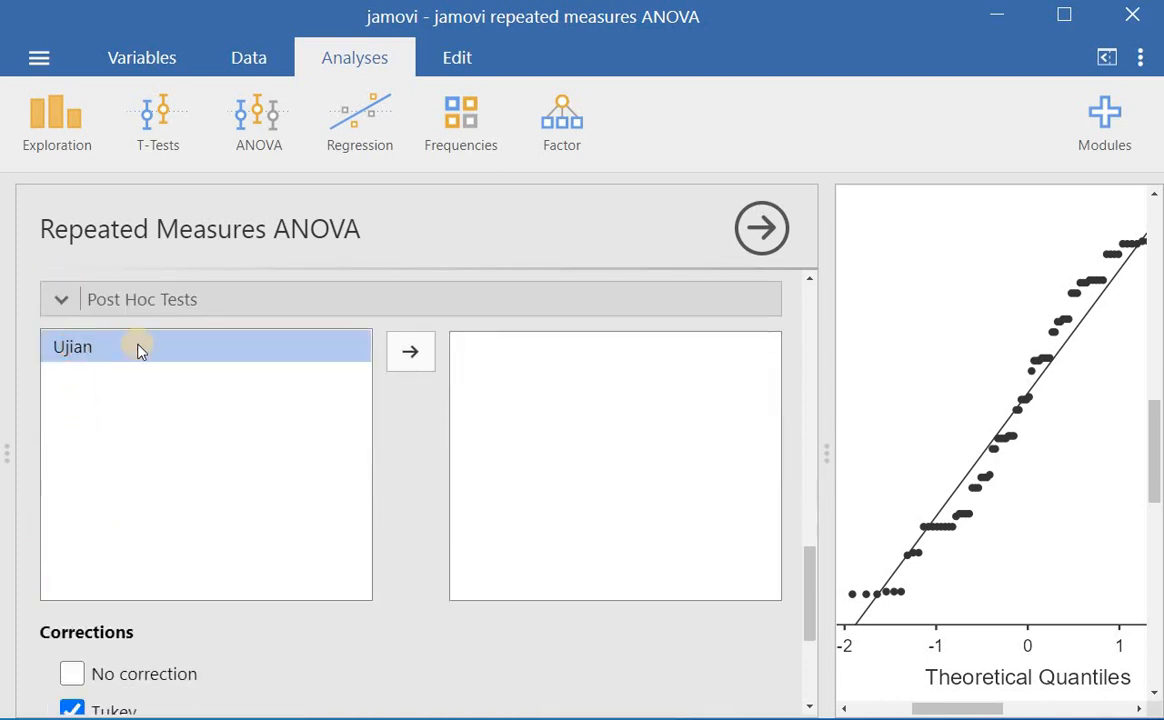
left_click(408, 356)
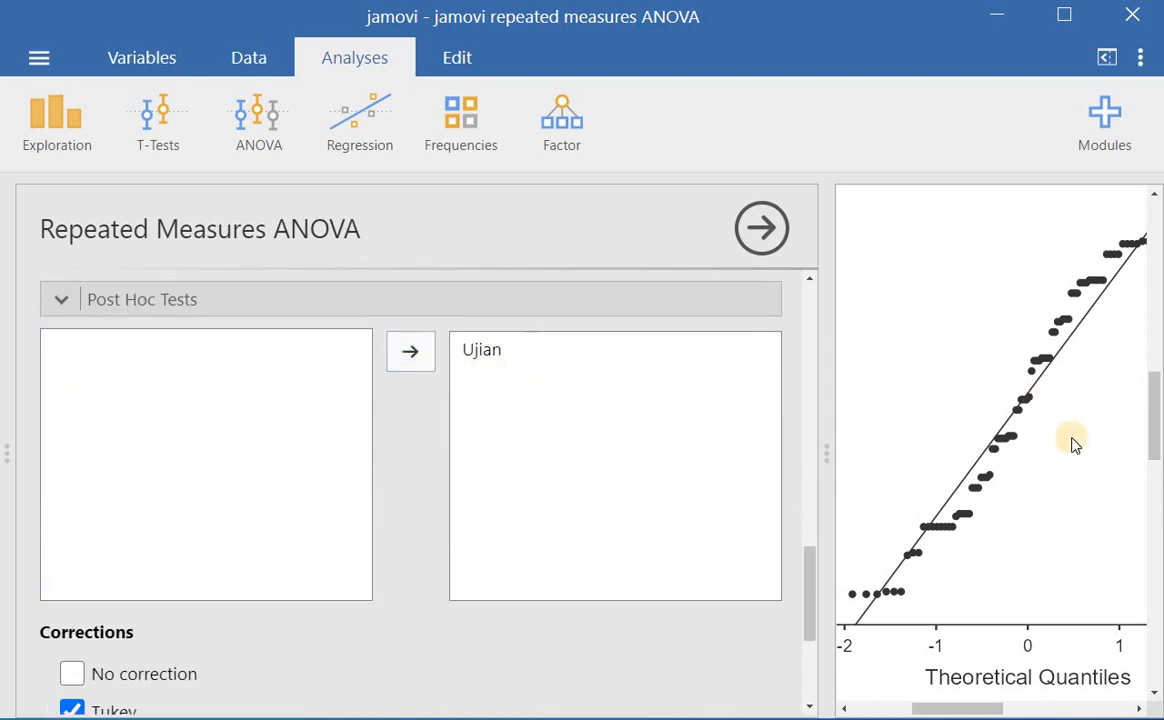
scroll(1075, 500, "down", 4)
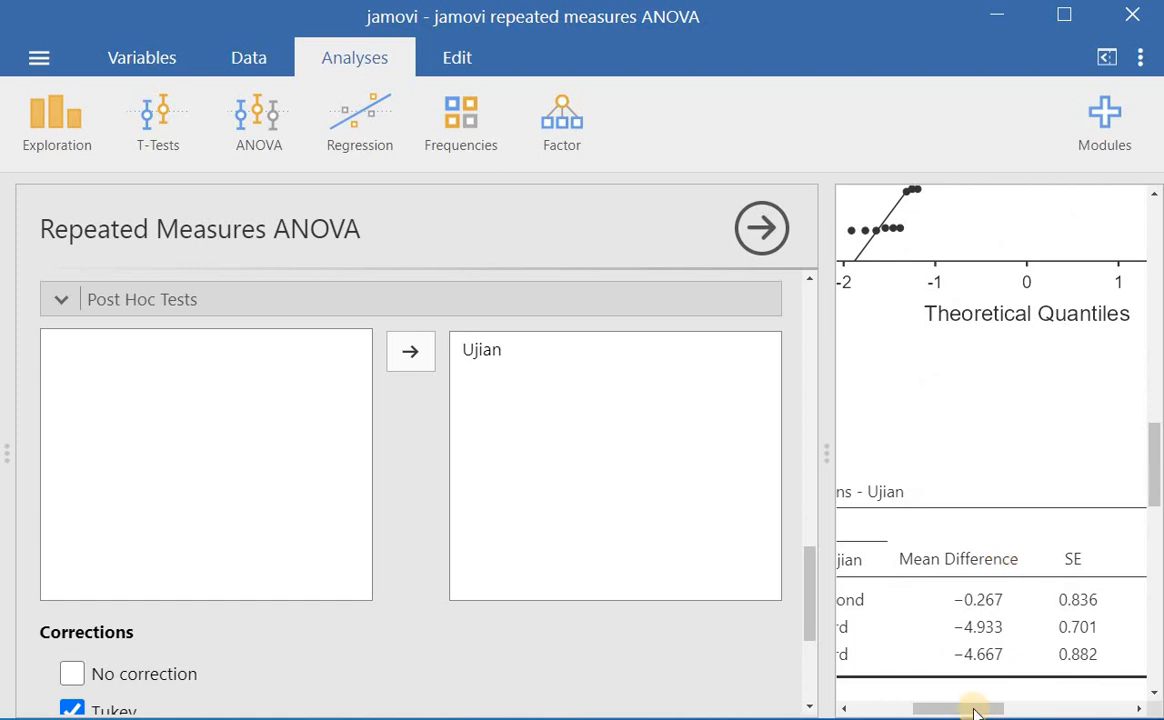
left_click(915, 710)
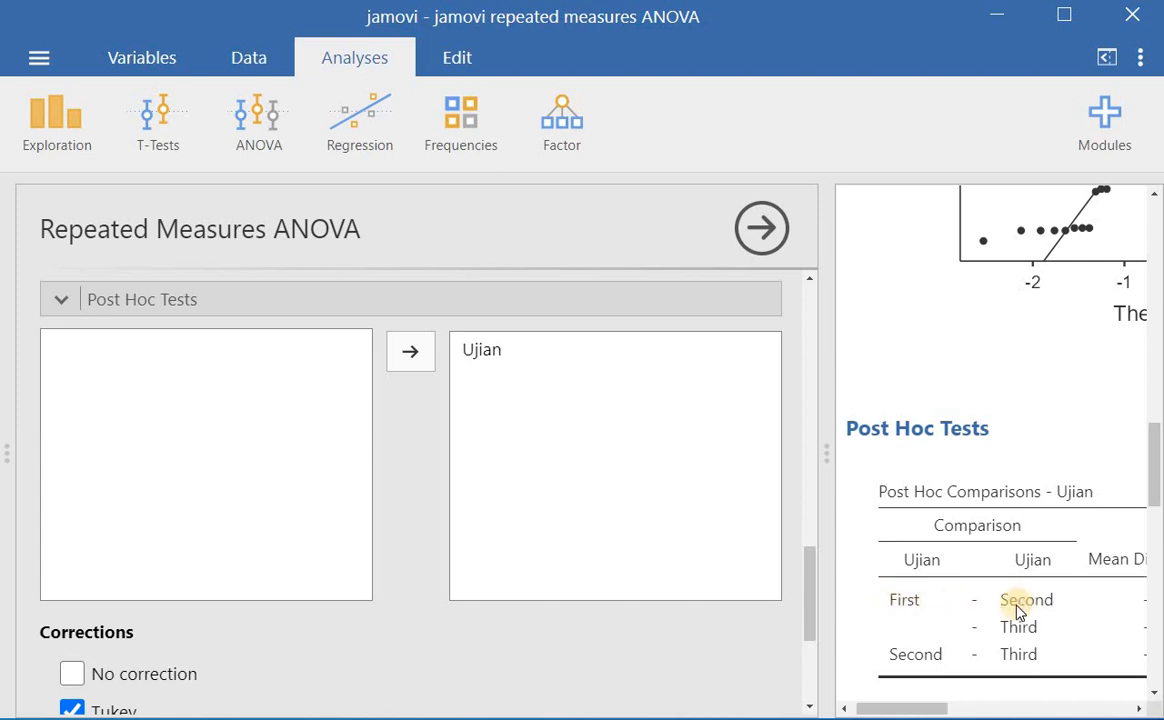
left_click_drag(951, 707, 1037, 706)
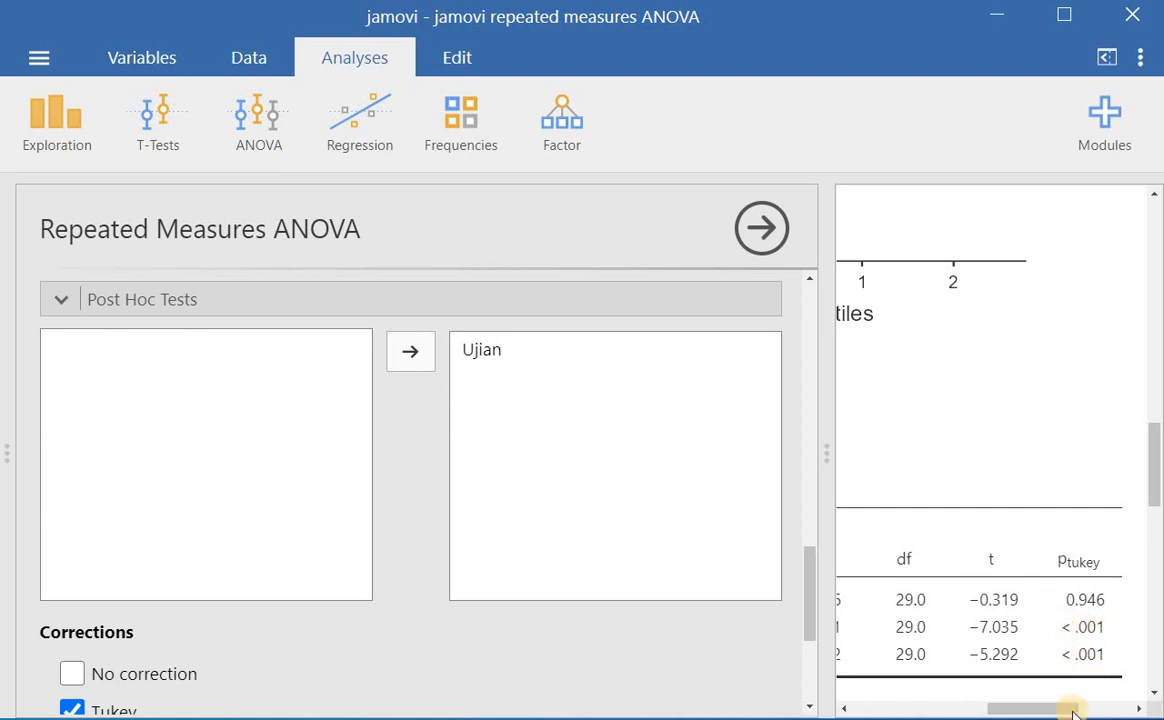
left_click_drag(1063, 708, 922, 710)
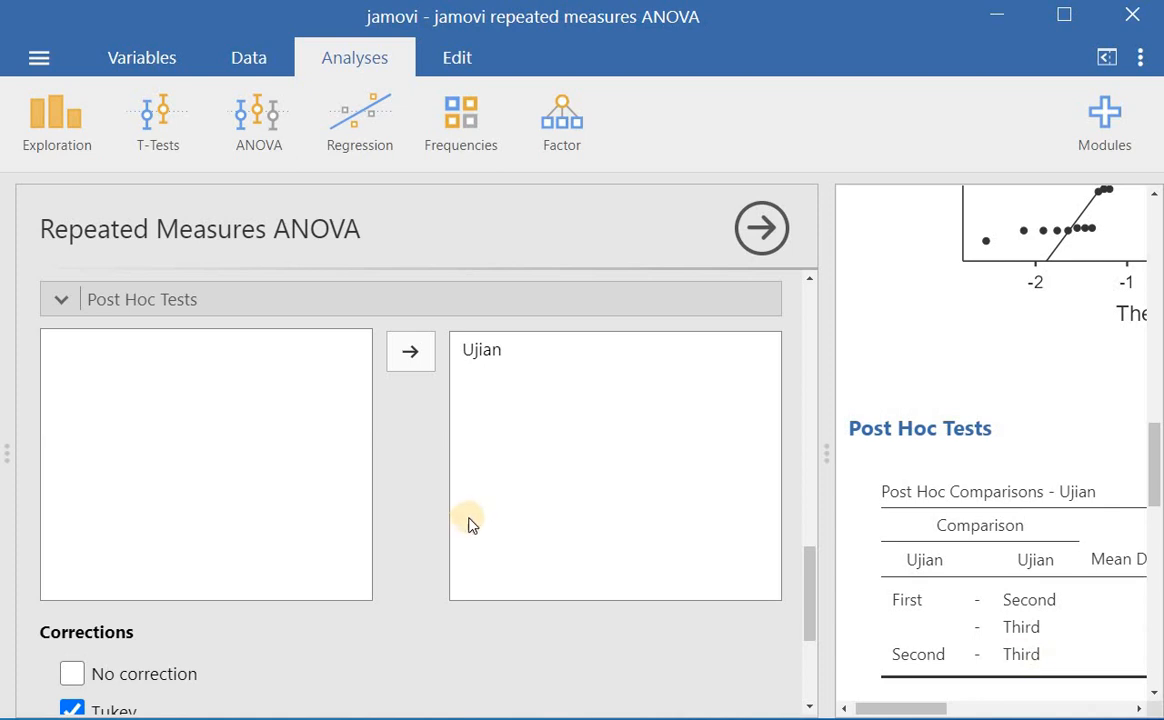
Add Ujian as the first estimated marginal means term and examine the marginal means plot across the three test occasions
scroll(435, 550, "down", 3)
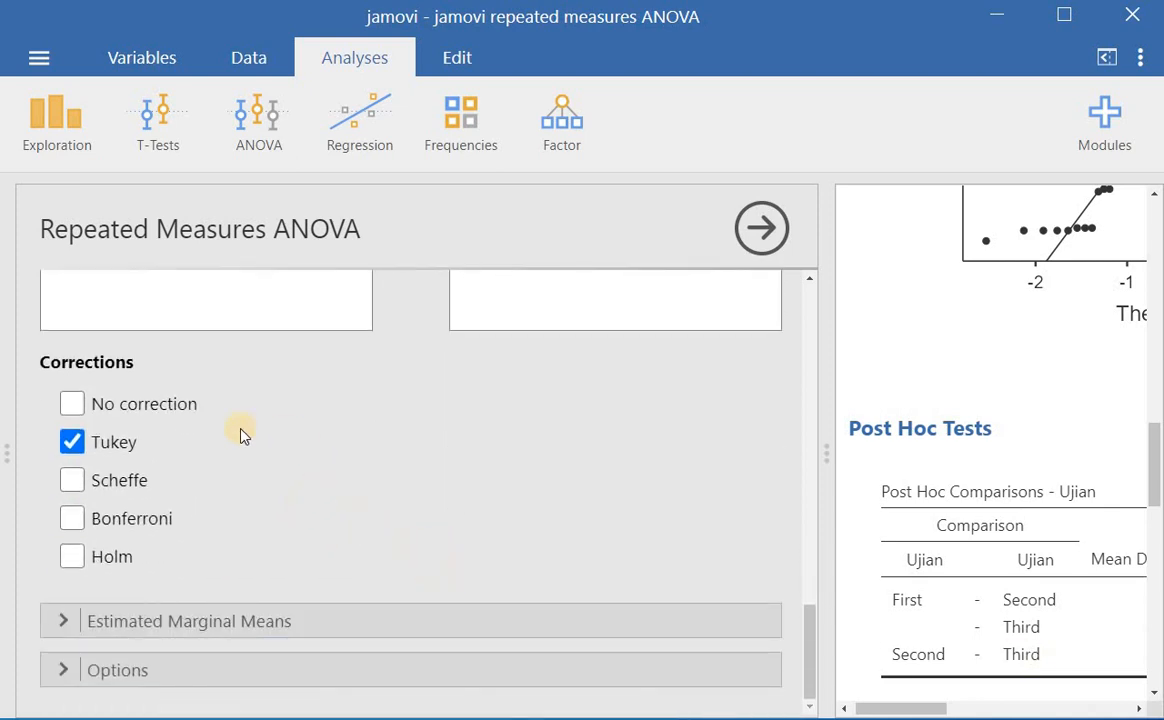
left_click(60, 621)
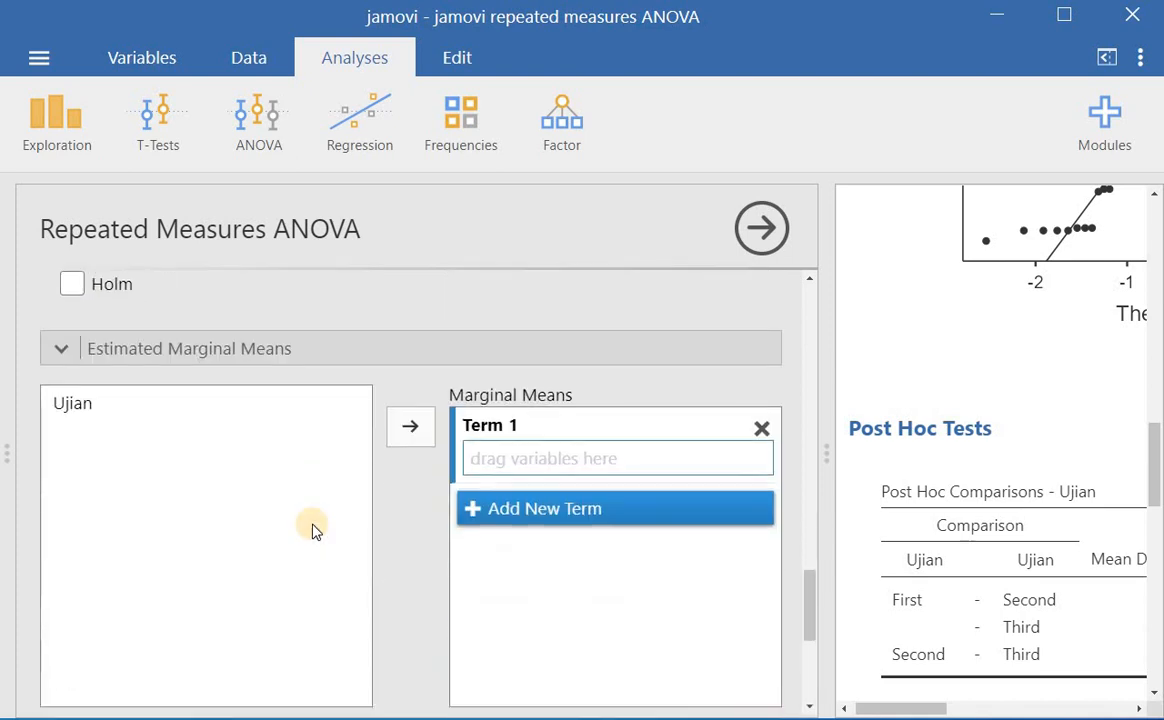
left_click(73, 405)
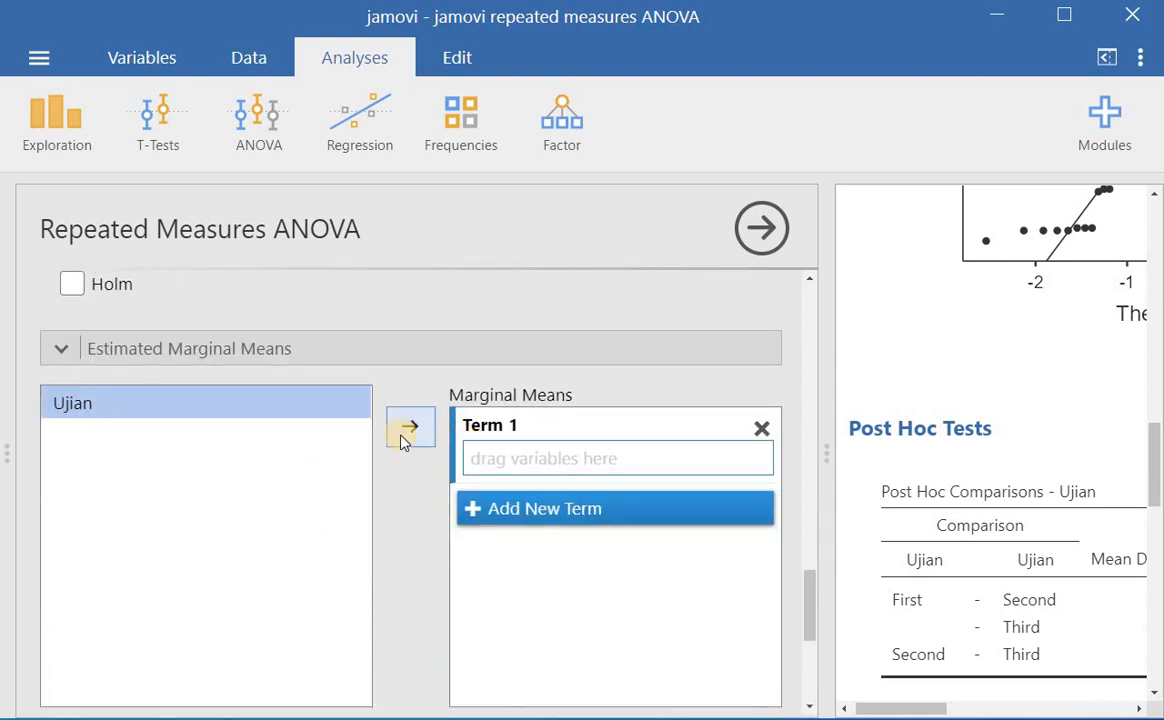
left_click(405, 432)
scroll(395, 490, "down", 3)
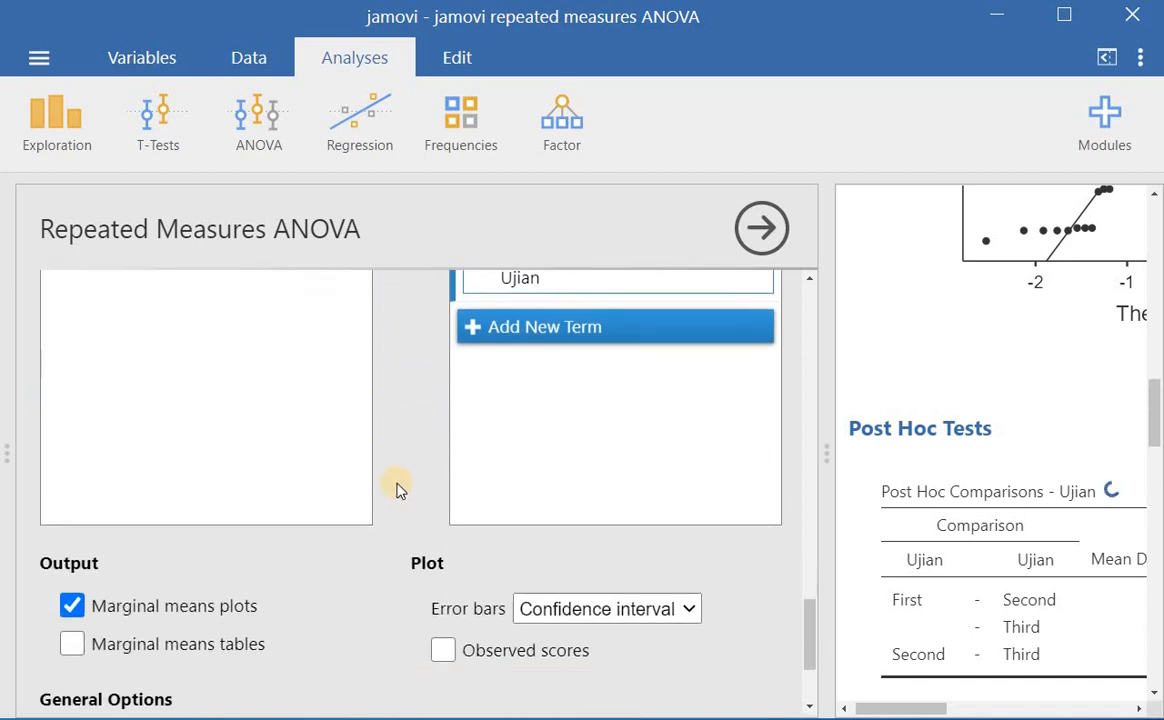
scroll(395, 492, "down", 1)
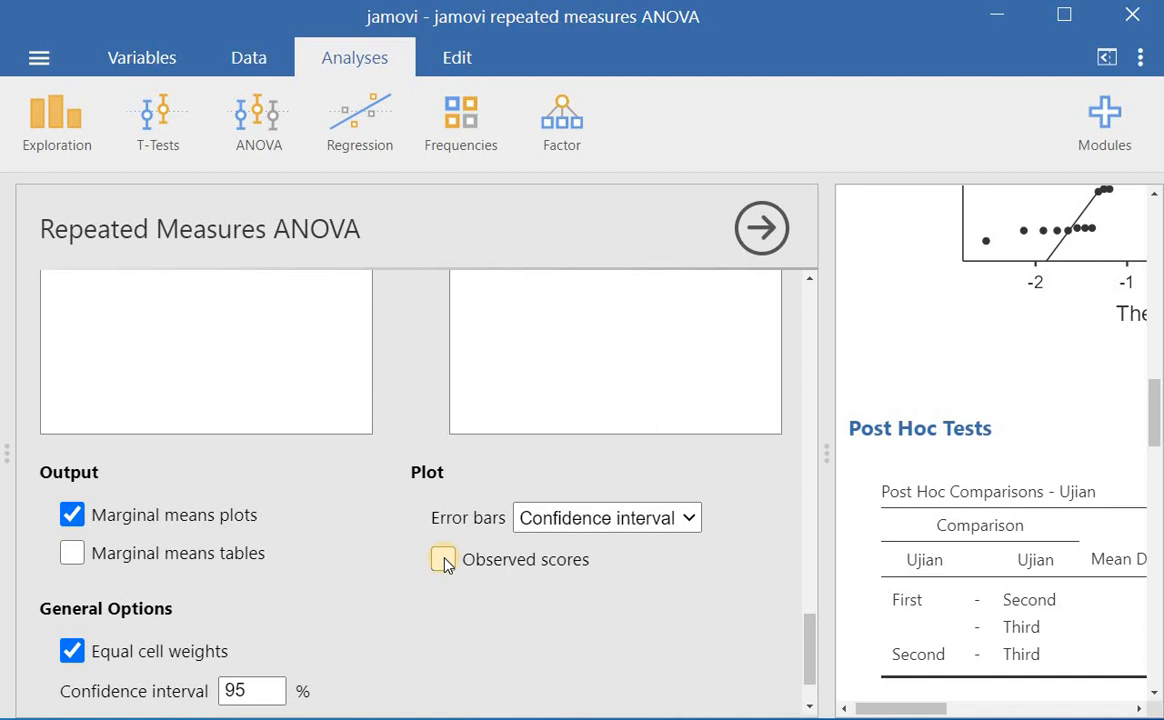
scroll(1052, 458, "down", 8)
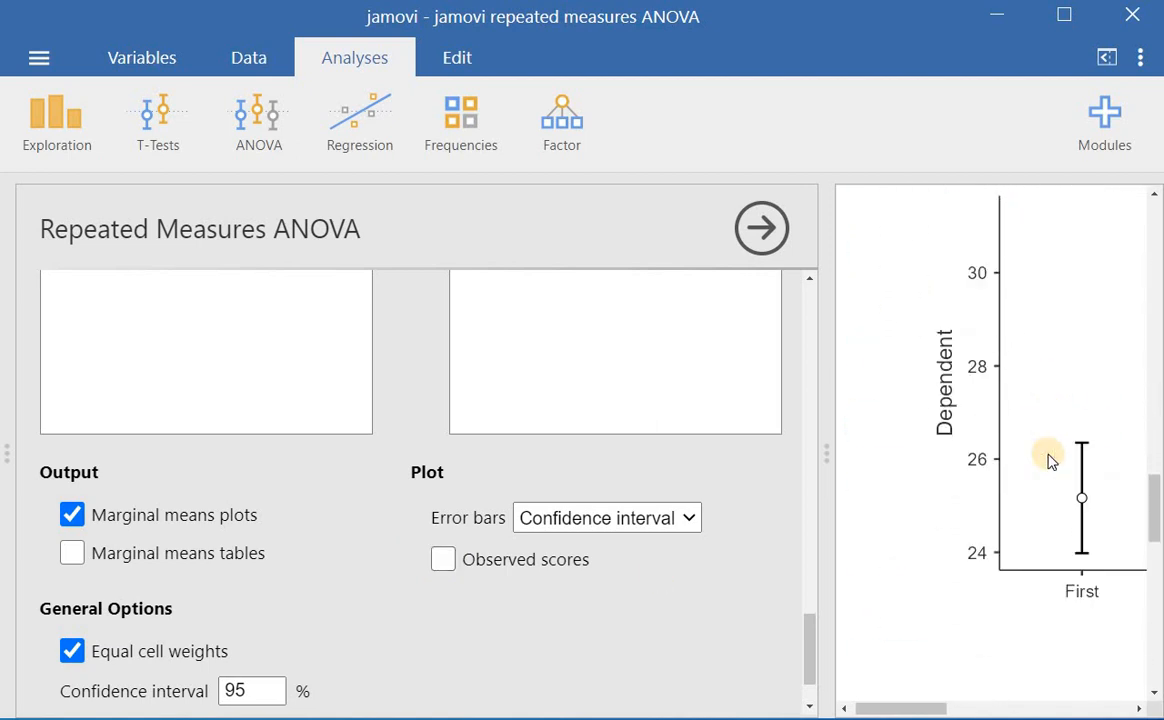
scroll(1050, 461, "up", 1)
left_click_drag(884, 708, 935, 708)
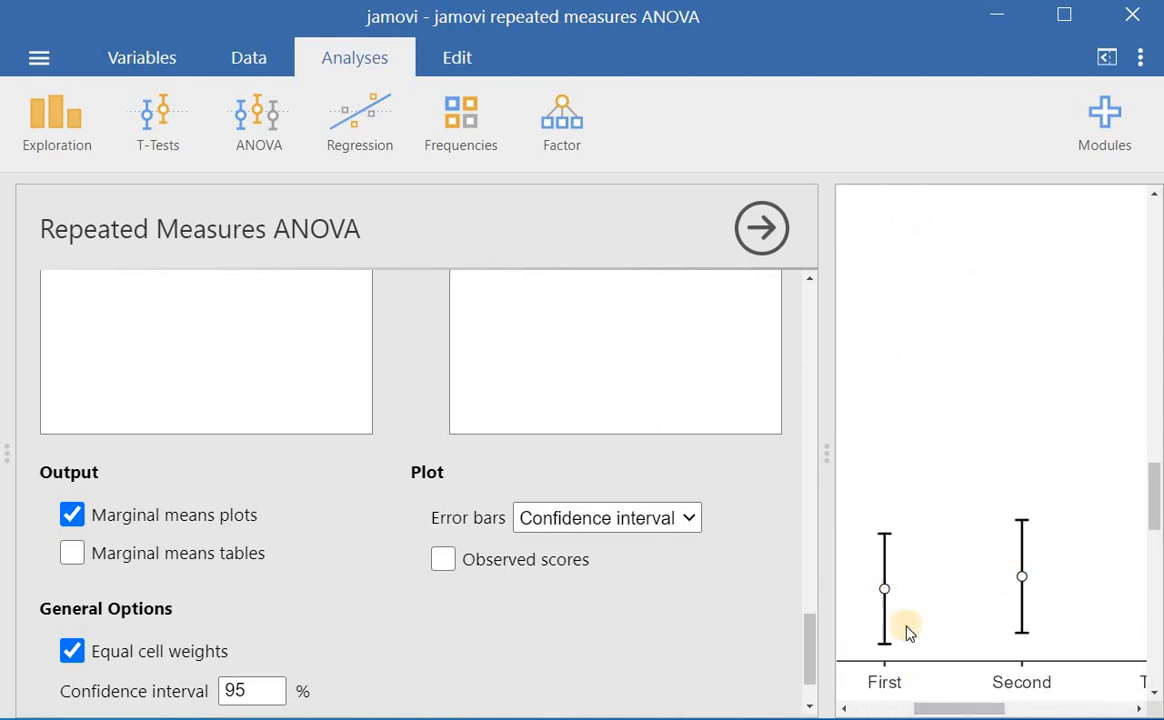
mouse_move(966, 706)
left_mouse_down()
mouse_move(1012, 706)
mouse_move(955, 708)
left_mouse_up()
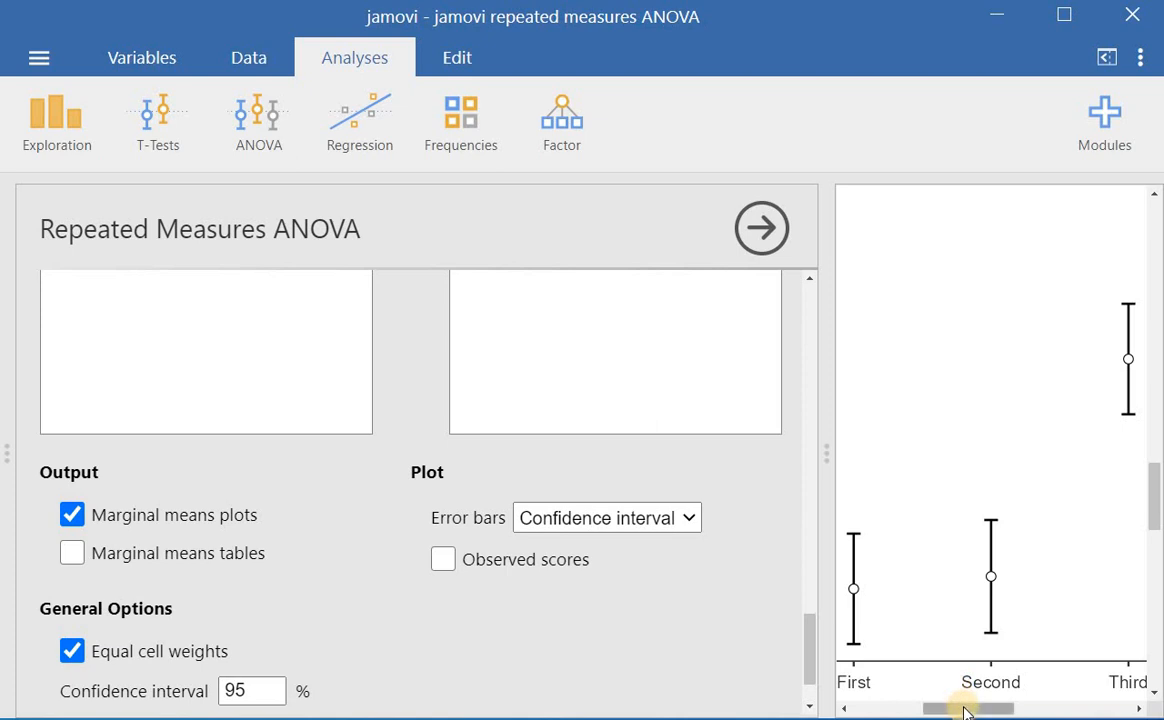
Close the analysis options by switching to the variables list, and widen the results area to show the whole Ujian marginal means plot
left_click_drag(965, 710, 904, 707)
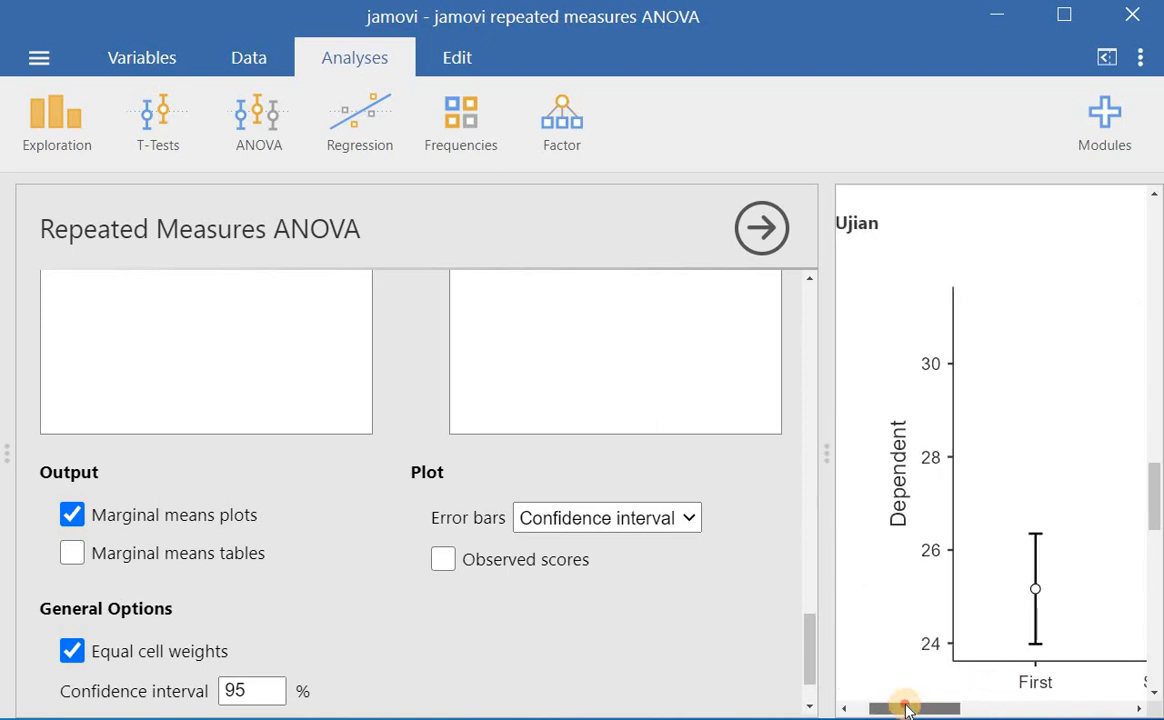
scroll(263, 540, "down", 1)
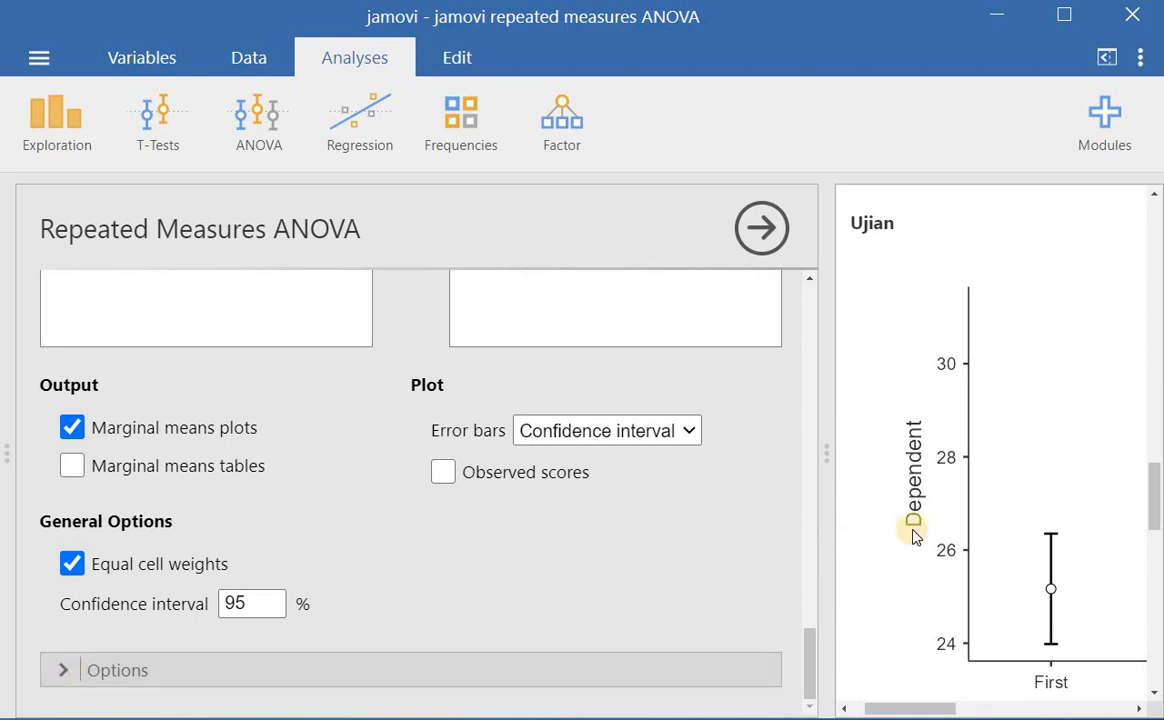
left_click(150, 62)
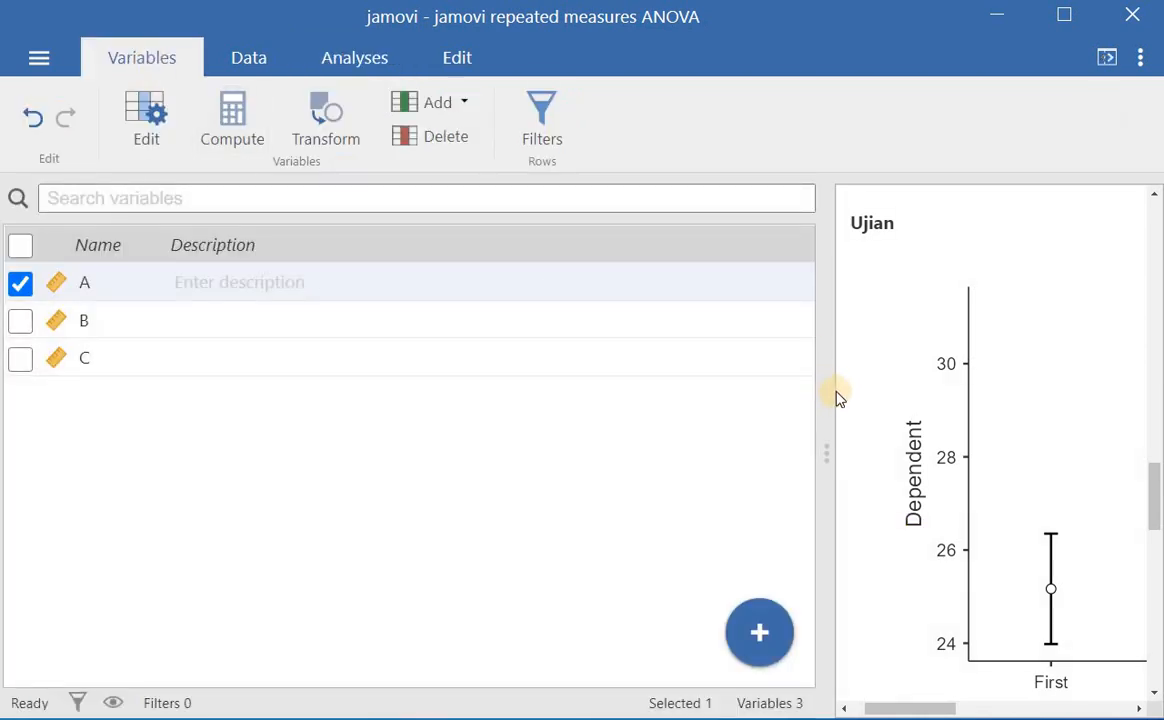
left_click_drag(831, 387, 447, 400)
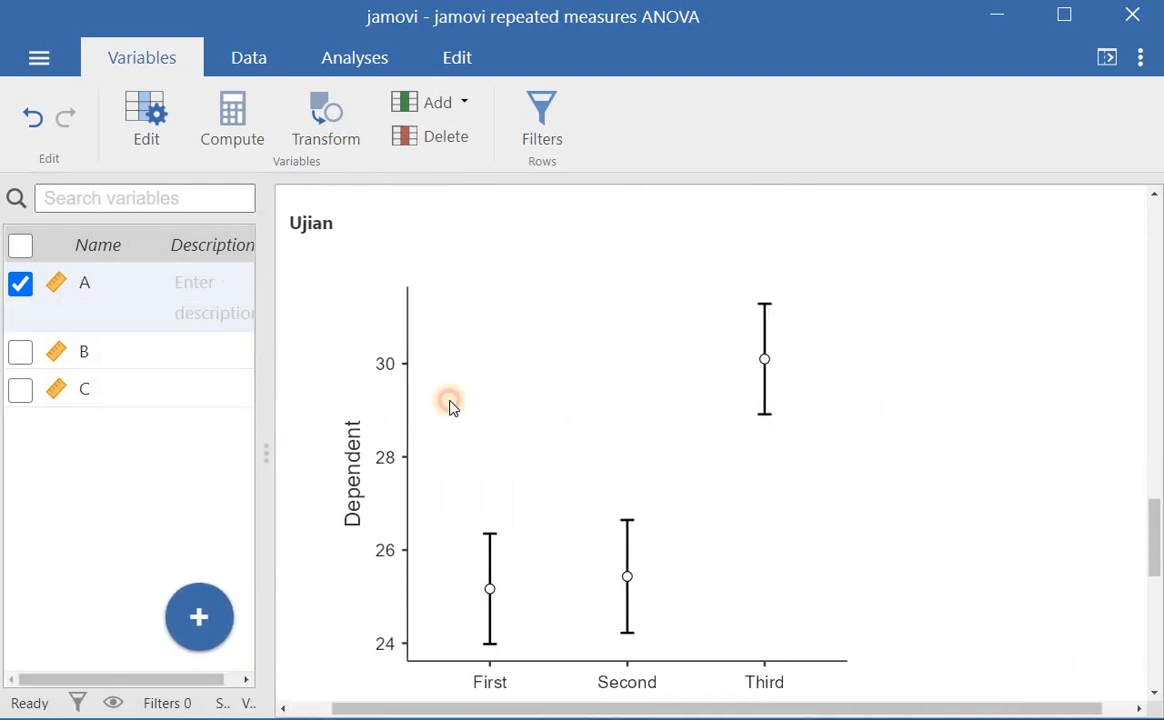
Review the Within Subjects Effects table with its partial eta squared, the Tests of Sphericity and the Q-Q plot
left_click_drag(1155, 540, 1122, 234)
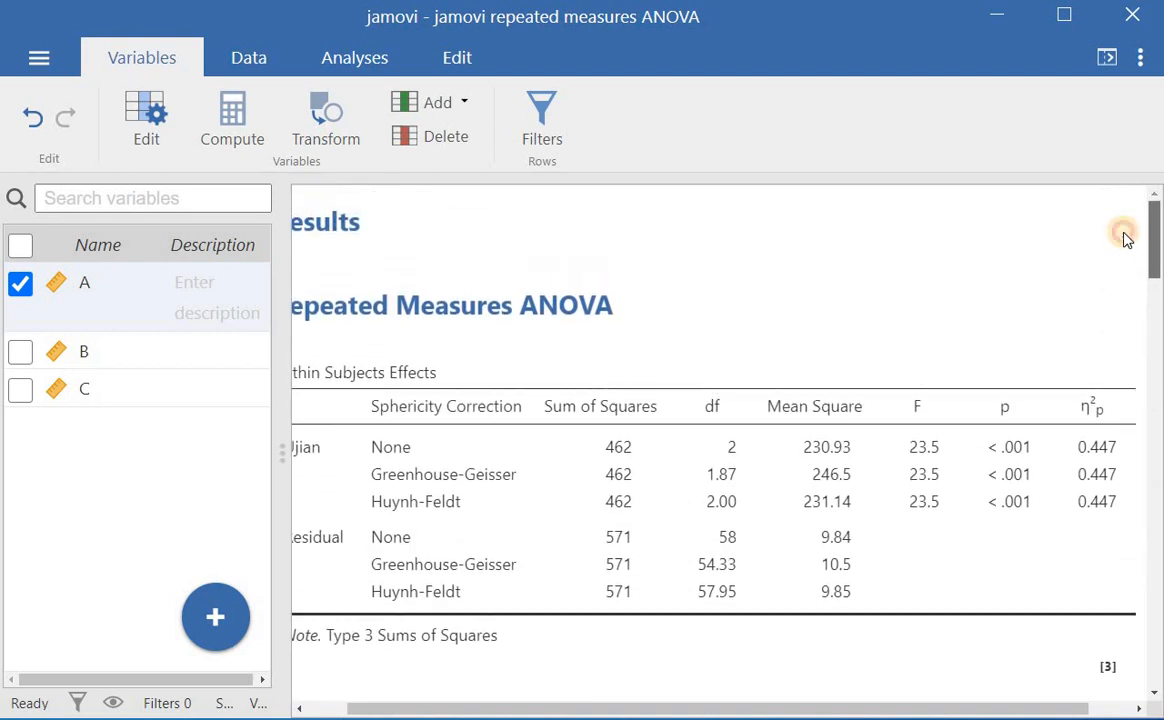
left_click_drag(787, 701, 860, 702)
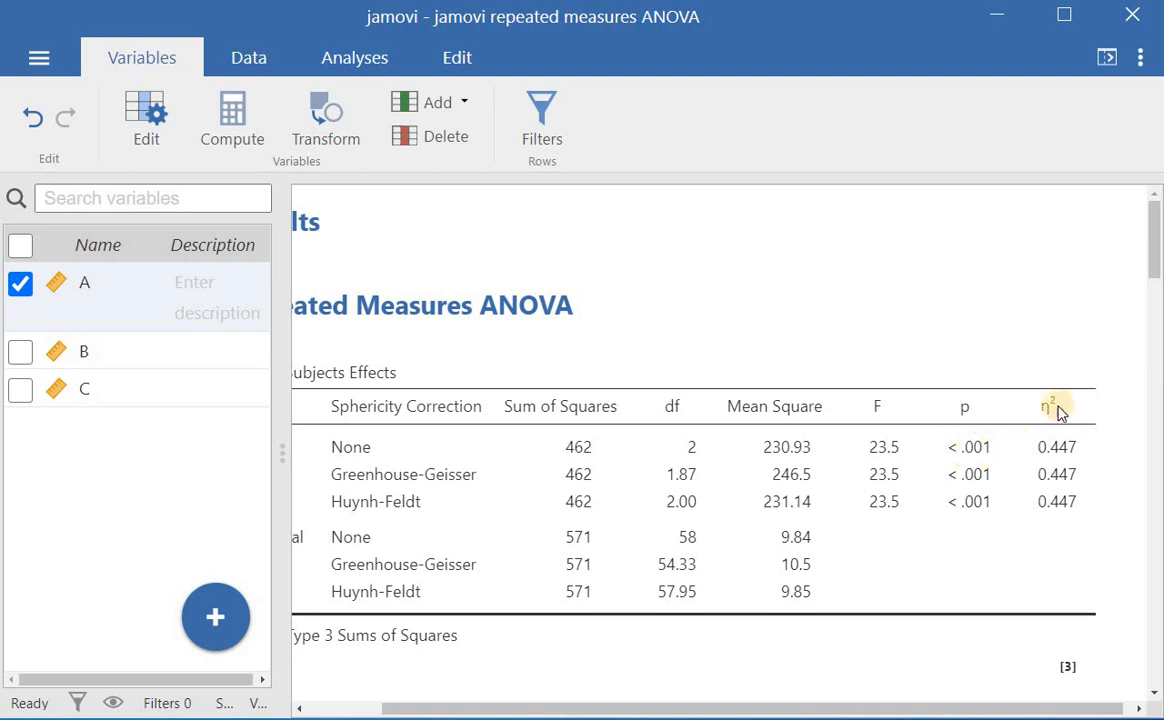
scroll(1040, 420, "down", 5)
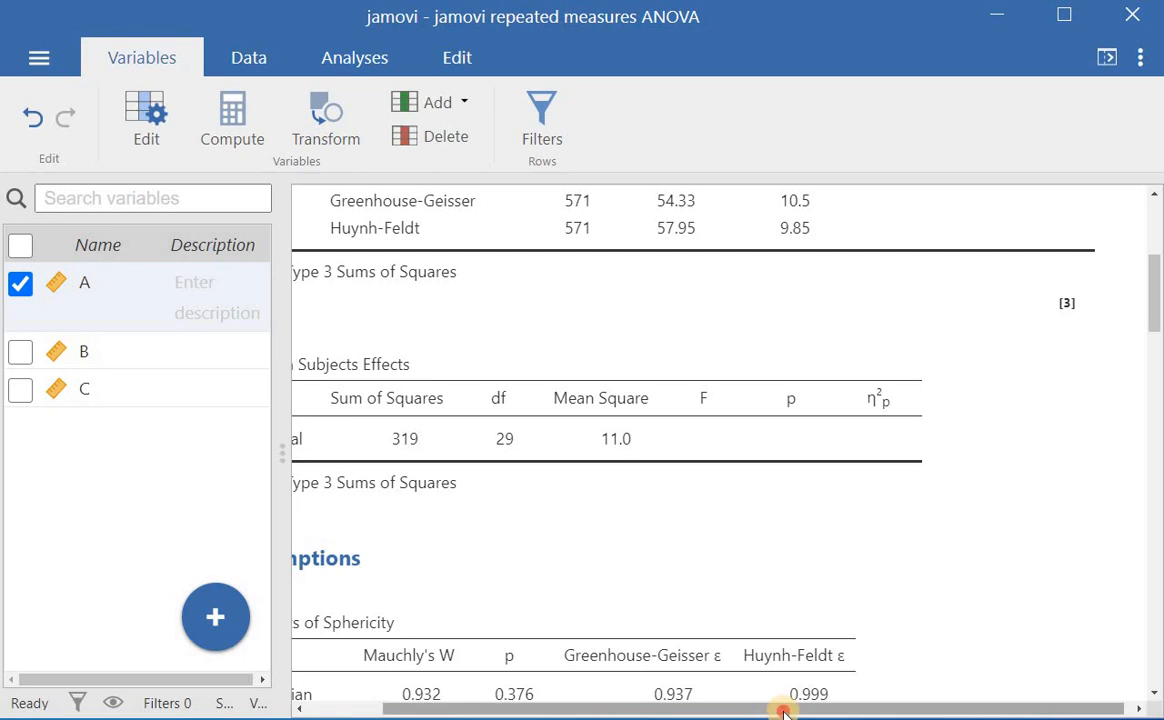
left_click_drag(779, 708, 702, 708)
scroll(727, 538, "down", 5)
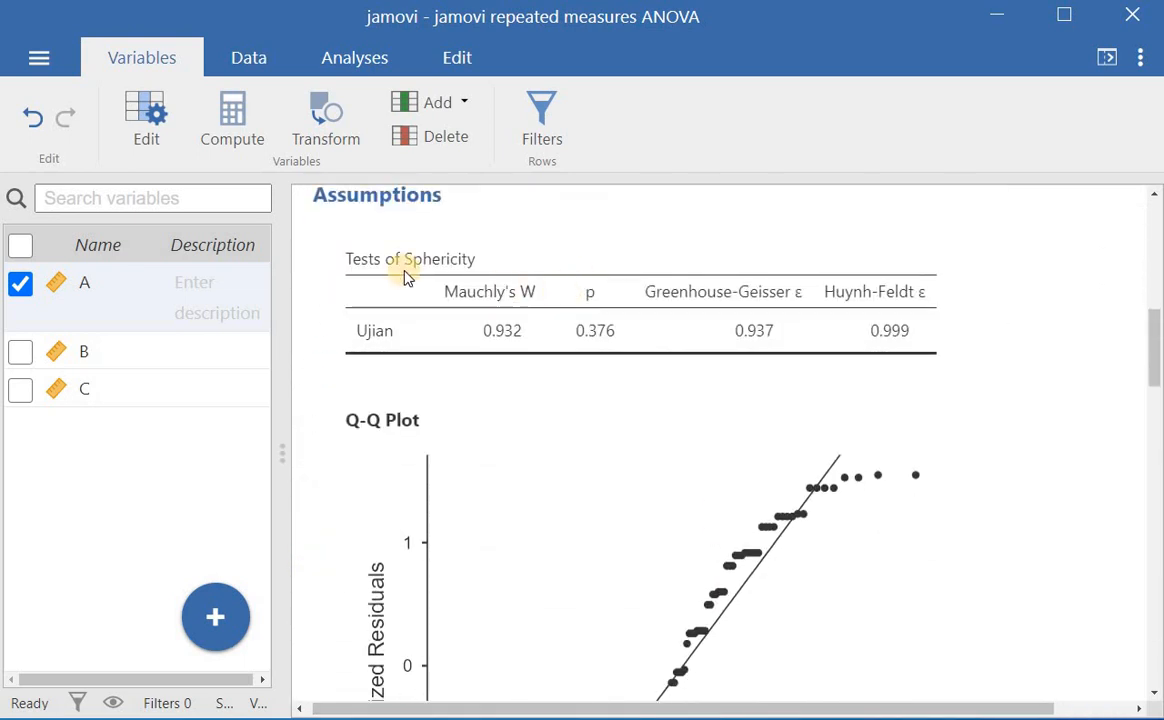
scroll(735, 345, "down", 4)
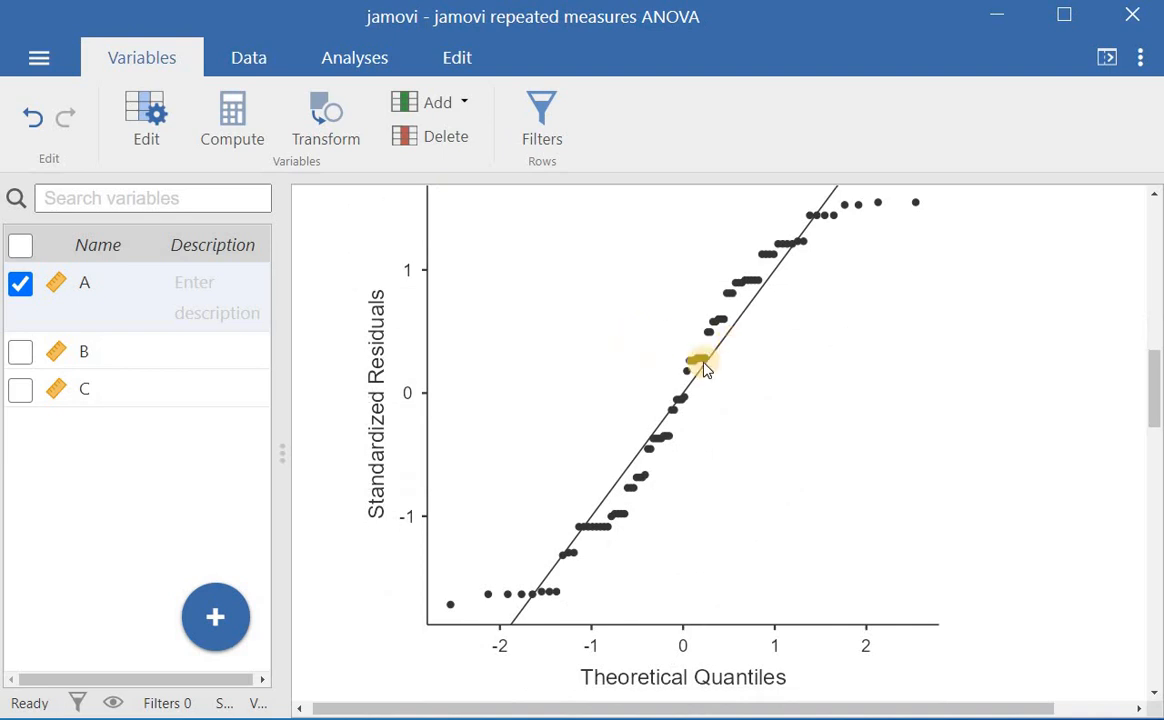
Review the Tukey post hoc comparisons for Ujian and the estimated marginal means plot for First, Second and Third
scroll(700, 367, "down", 8)
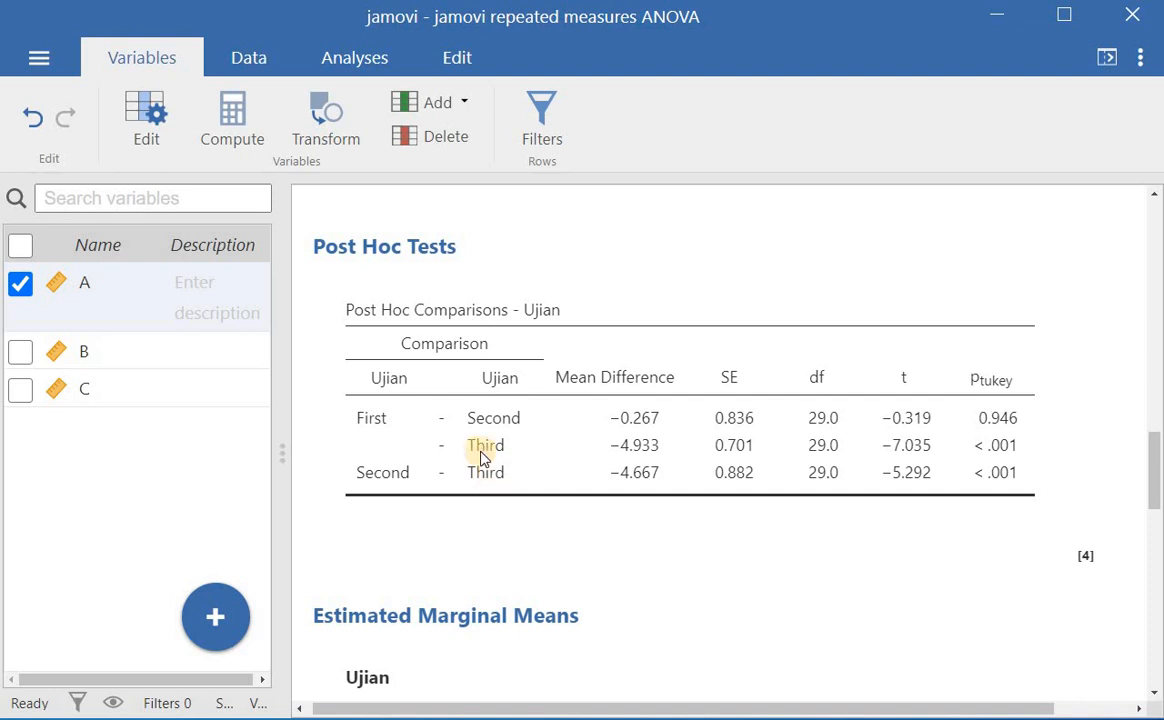
scroll(480, 445, "down", 5)
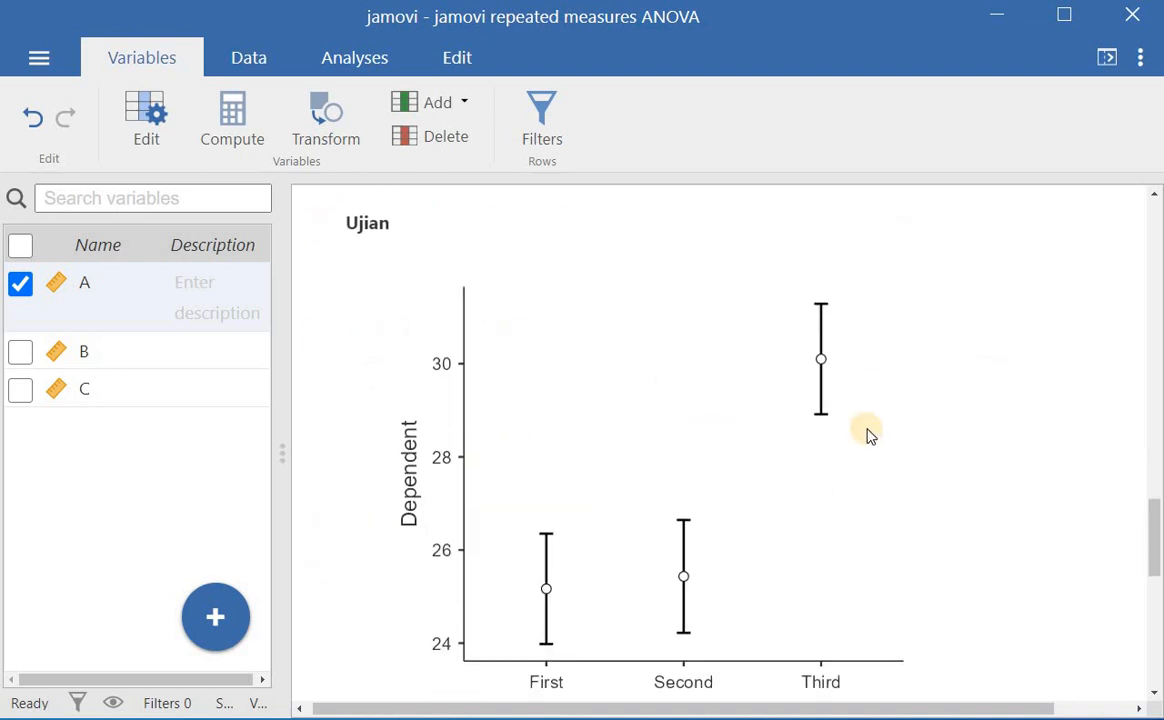
scroll(760, 443, "down", 3)
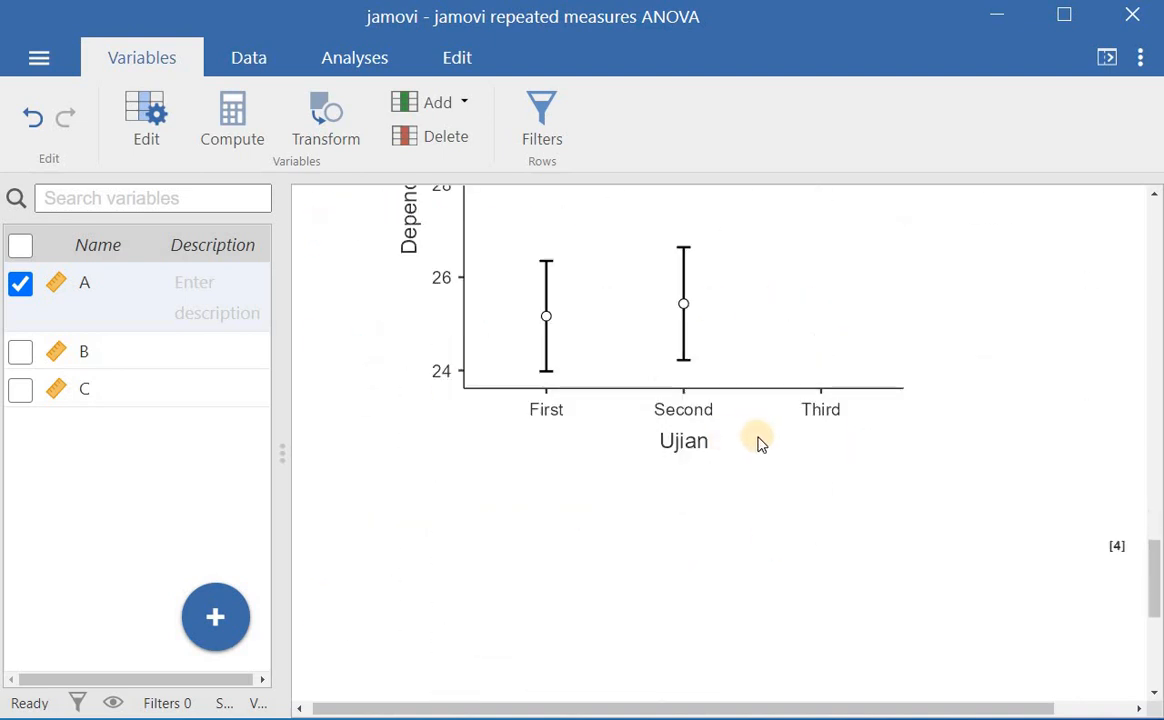
scroll(760, 450, "up", 2)
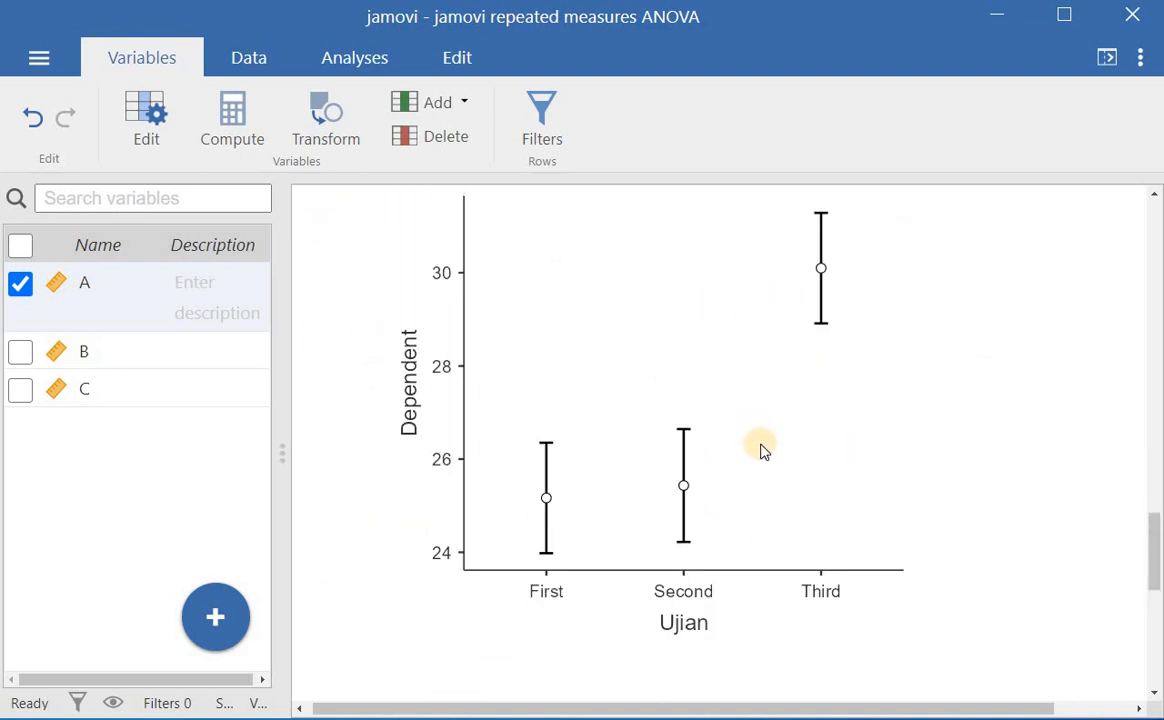
scroll(762, 450, "up", 1)
scroll(762, 450, "down", 5)
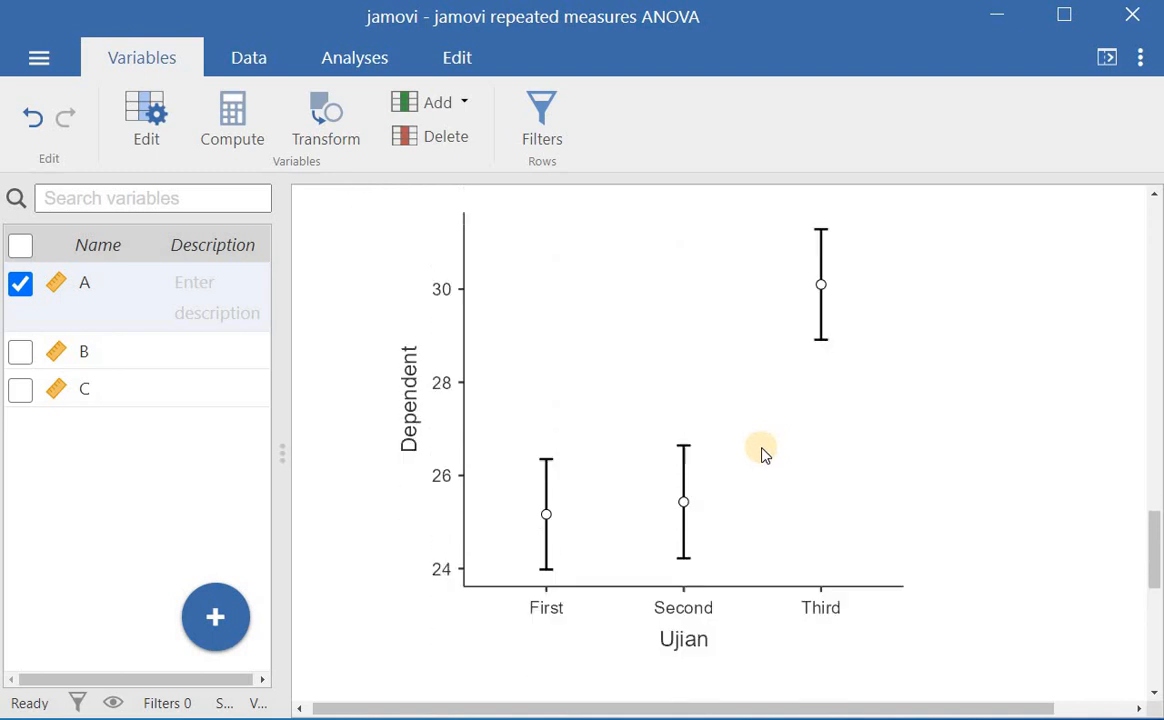